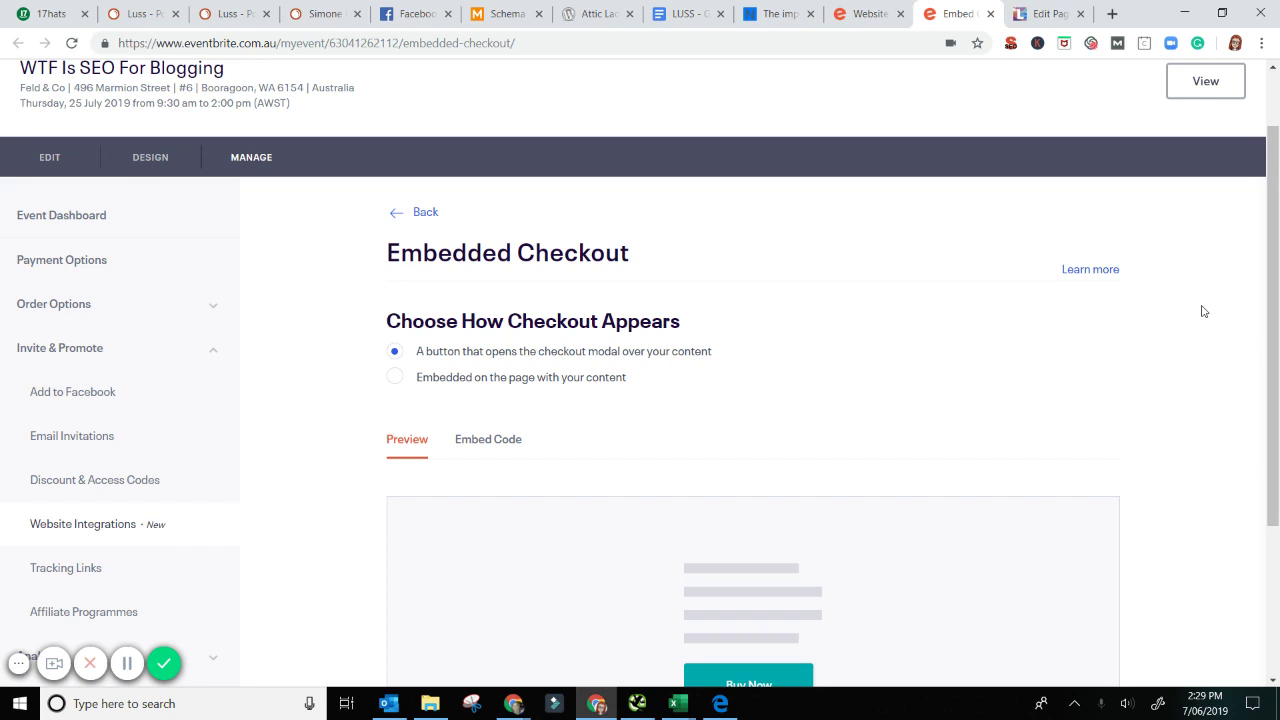
- Scroll down the event's Embedded Checkout page to the Buy Now button preview
{"action": "scroll", "coordinate": [1146, 183], "scroll_direction": "down", "scroll_amount": 2}
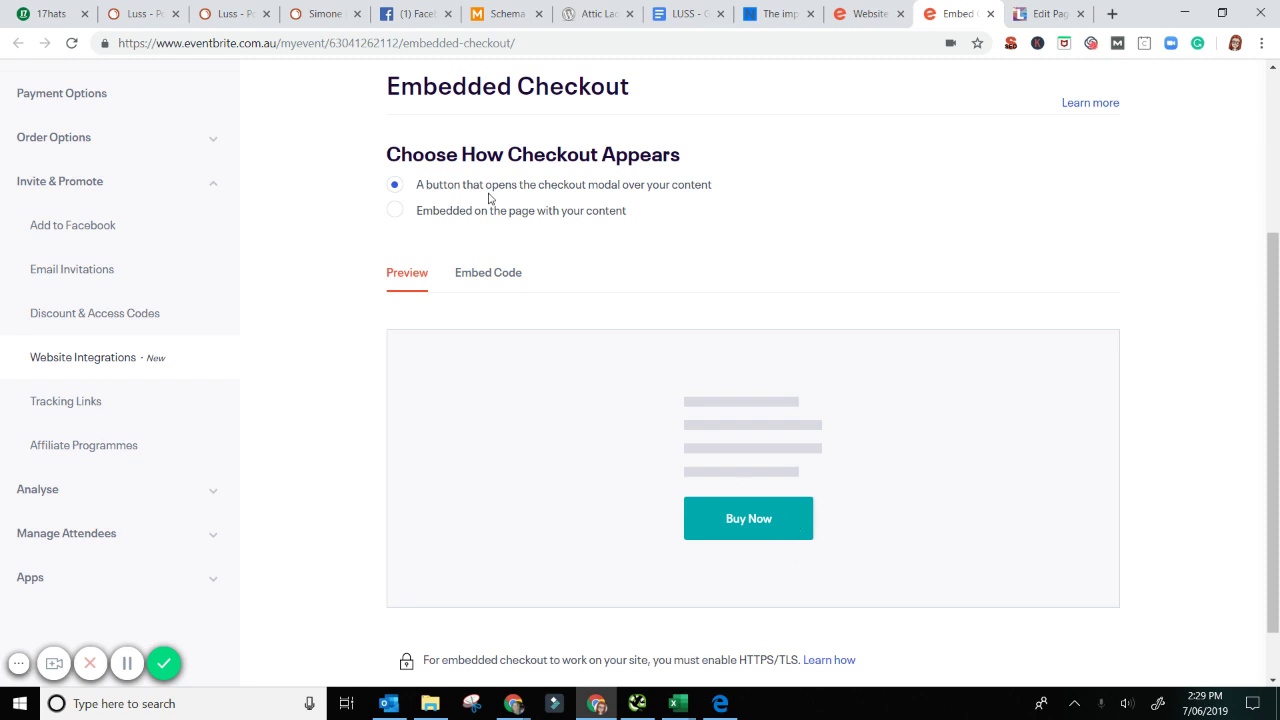
- Choose 'Embedded on the page with your content' and review the A$208.92 ticket preview with 1 ticket
{"action": "left_click", "coordinate": [395, 211]}
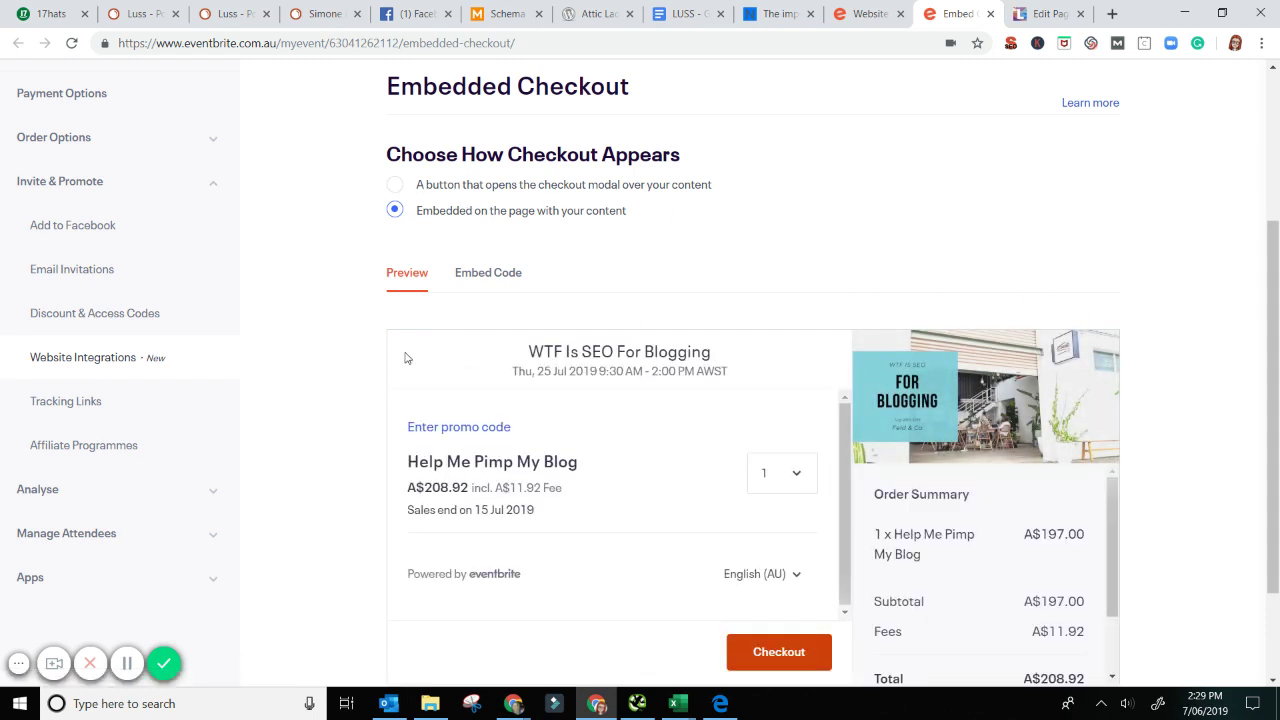
{"action": "scroll", "coordinate": [385, 358], "scroll_direction": "down", "scroll_amount": 2}
{"action": "scroll", "coordinate": [370, 287], "scroll_direction": "up", "scroll_amount": 2}
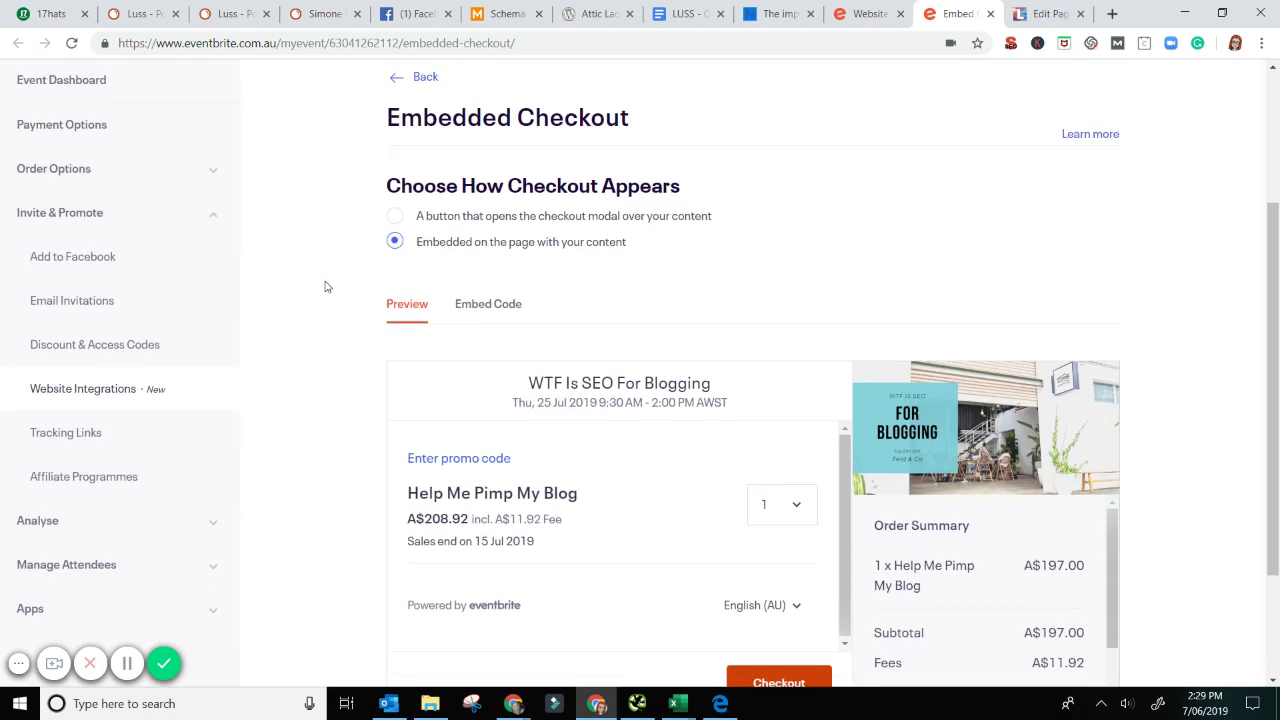
{"action": "scroll", "coordinate": [150, 215], "scroll_direction": "up", "scroll_amount": 1}
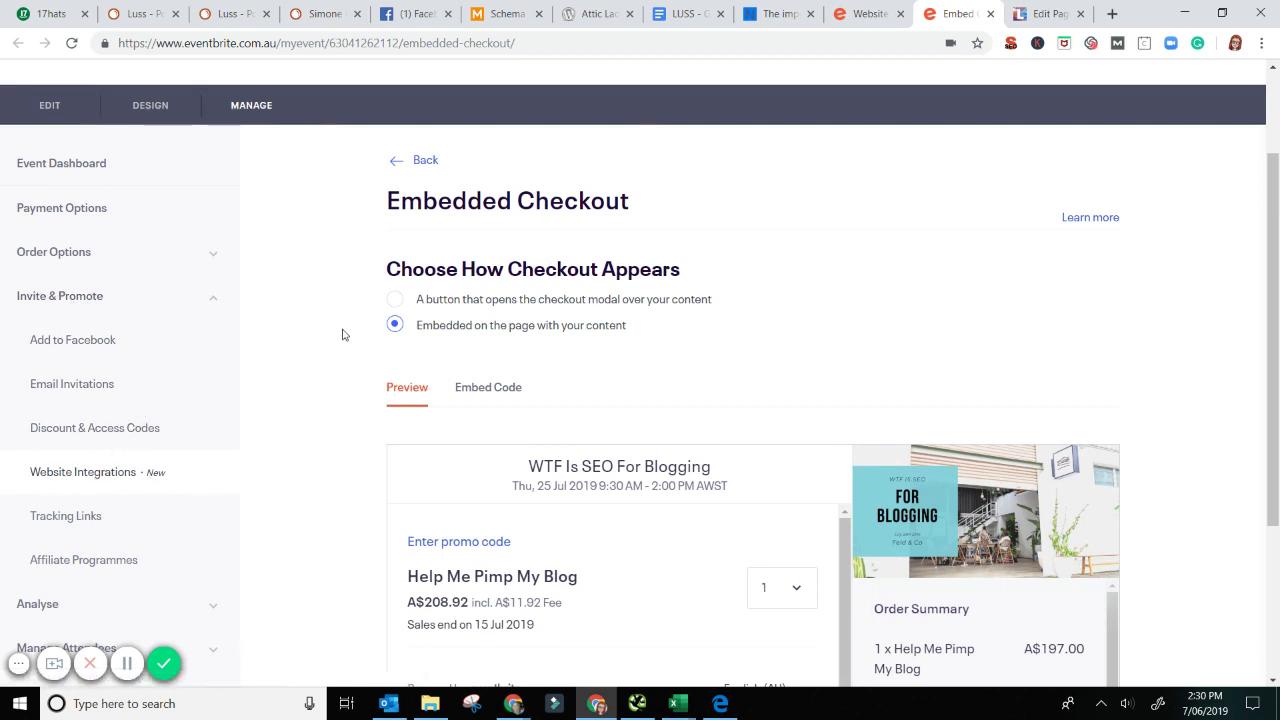
{"action": "scroll", "coordinate": [340, 330], "scroll_direction": "down", "scroll_amount": 1}
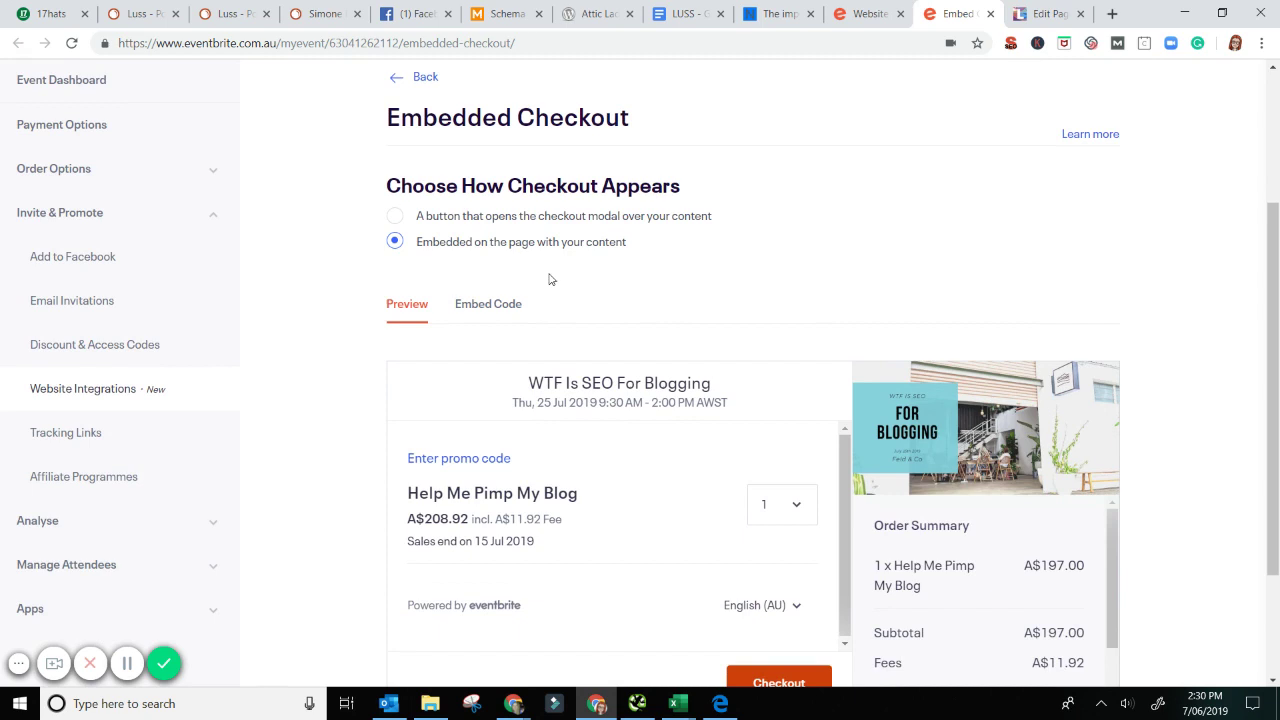
{"action": "scroll", "coordinate": [651, 257], "scroll_direction": "down", "scroll_amount": 1}
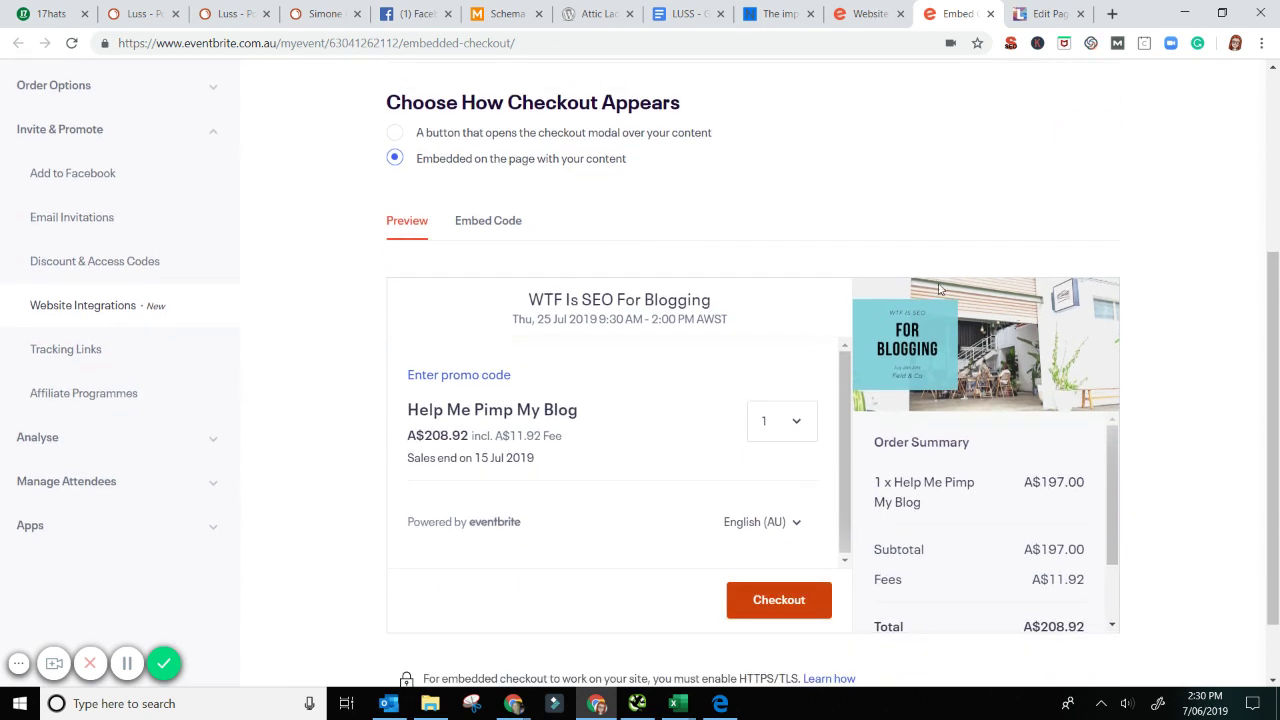
{"action": "scroll", "coordinate": [816, 454], "scroll_direction": "down", "scroll_amount": 1}
{"action": "left_click", "coordinate": [803, 428]}
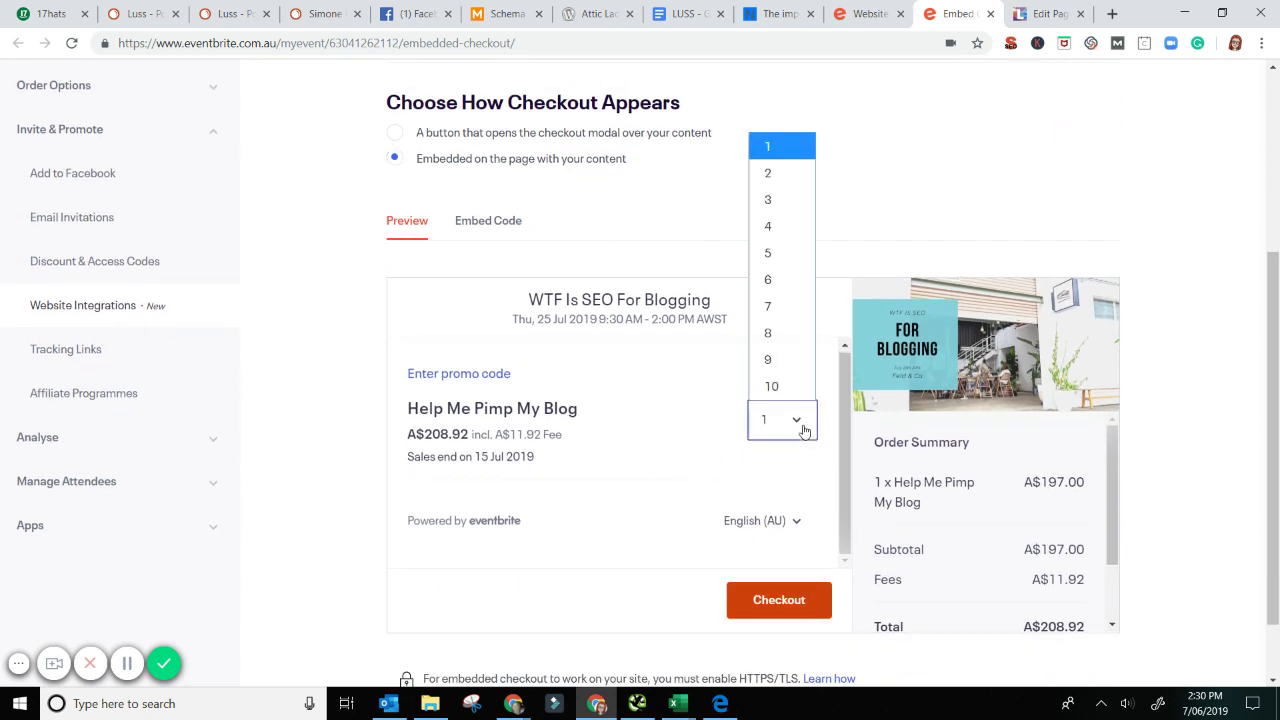
{"action": "left_click", "coordinate": [803, 428]}
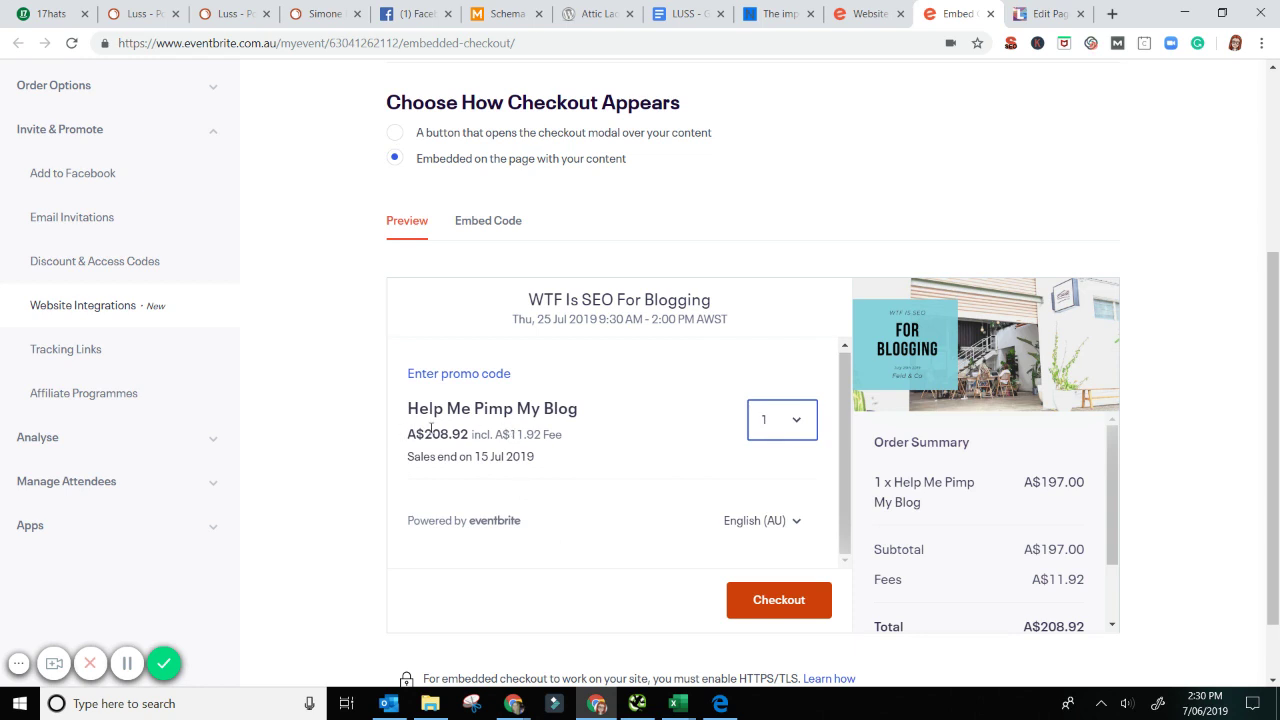
{"action": "scroll", "coordinate": [811, 571], "scroll_direction": "down", "scroll_amount": 2}
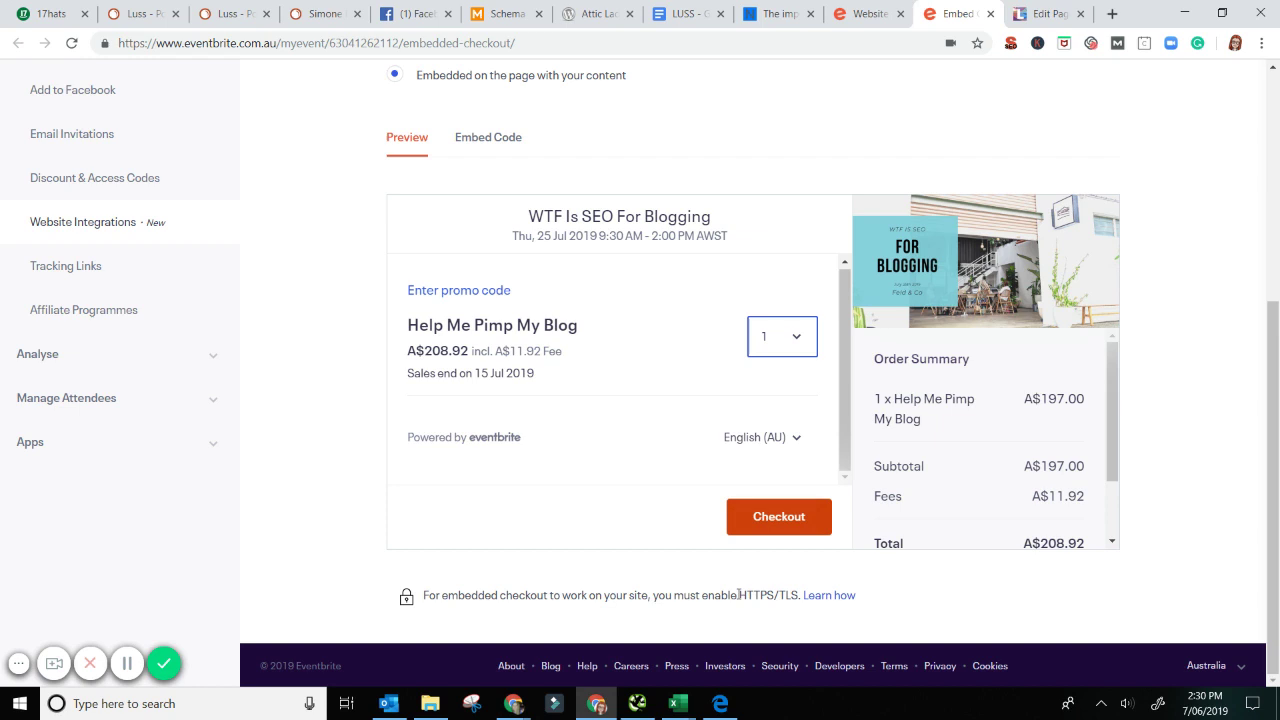
- Highlight the HTTPS requirement in the embedding note, then clear the highlight
{"action": "left_click_drag", "start_coordinate": [738, 594], "coordinate": [773, 590]}
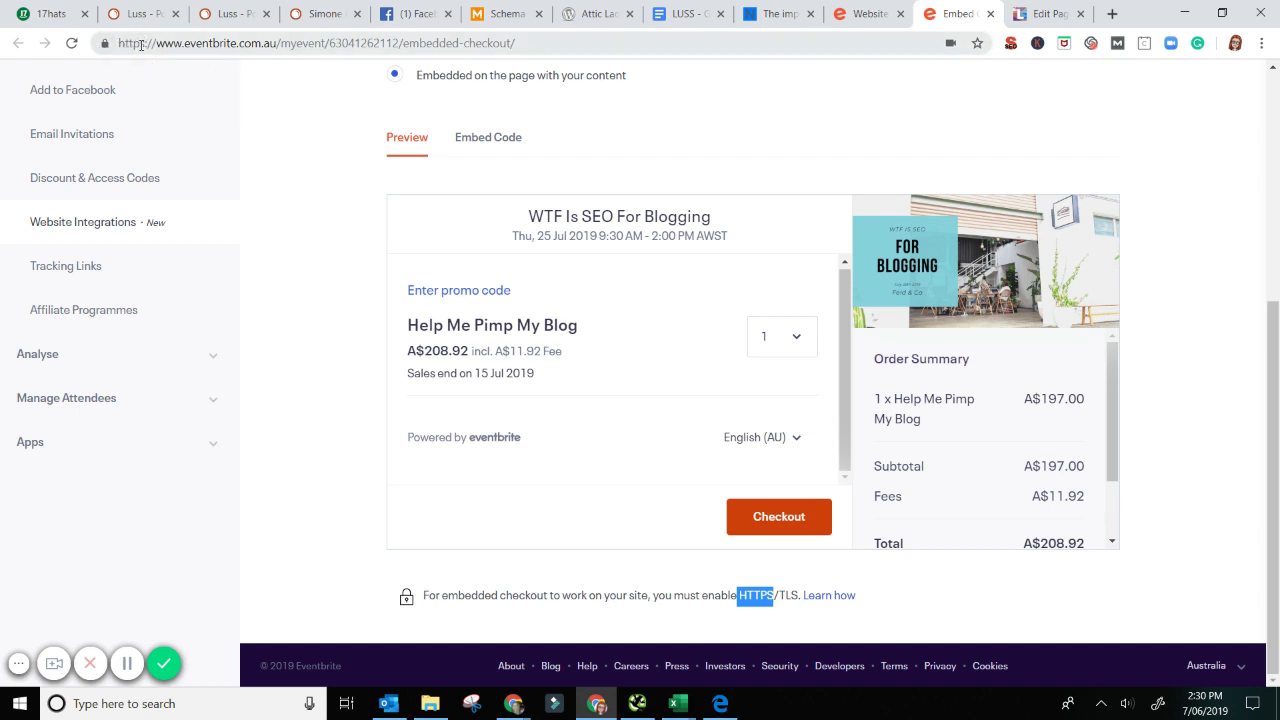
{"action": "left_click", "coordinate": [312, 219]}
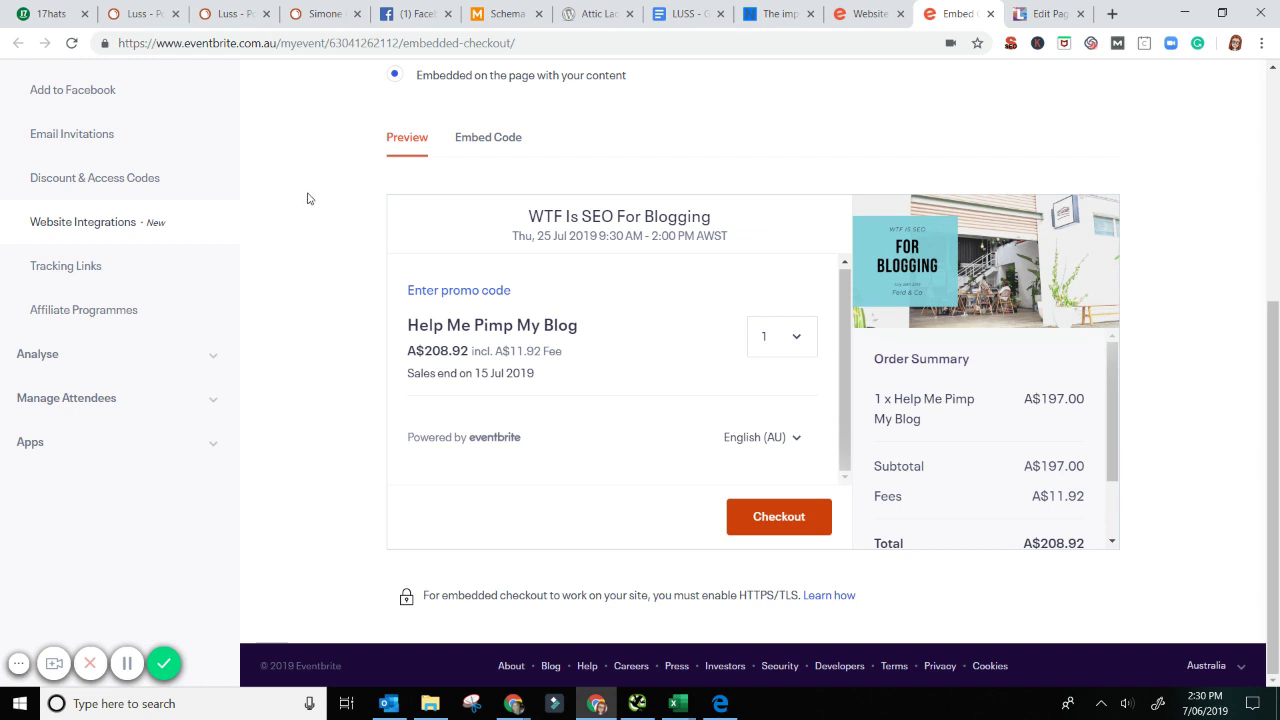
{"action": "scroll", "coordinate": [307, 200], "scroll_direction": "up", "scroll_amount": 1}
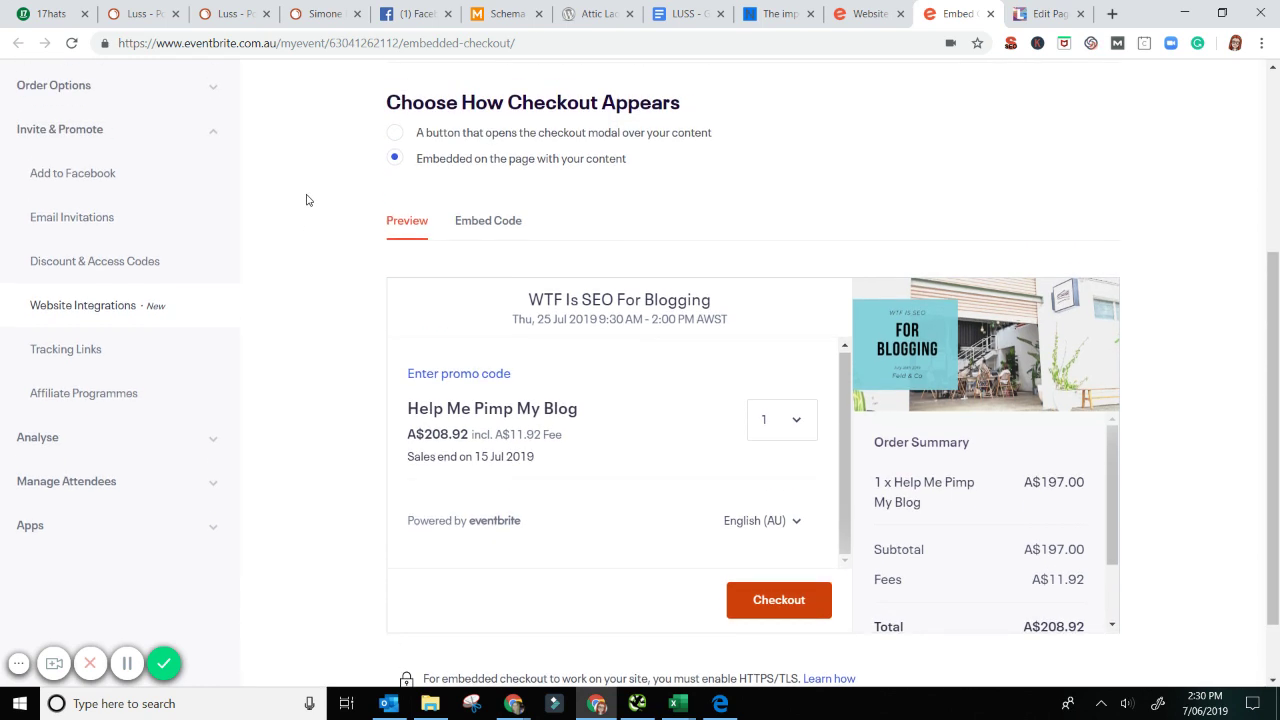
- Select and copy the entire checkout embed code, then switch to the WordPress page editor
{"action": "left_click", "coordinate": [511, 237]}
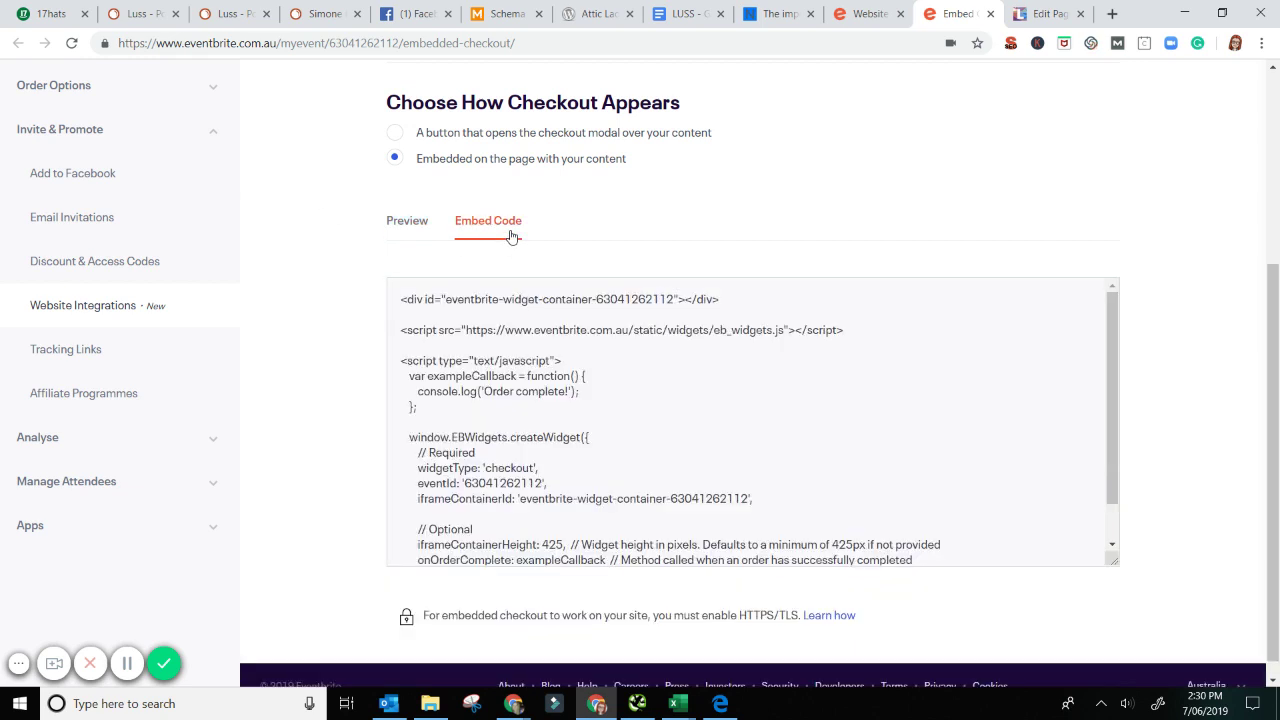
{"action": "left_click_drag", "start_coordinate": [401, 299], "coordinate": [785, 578]}
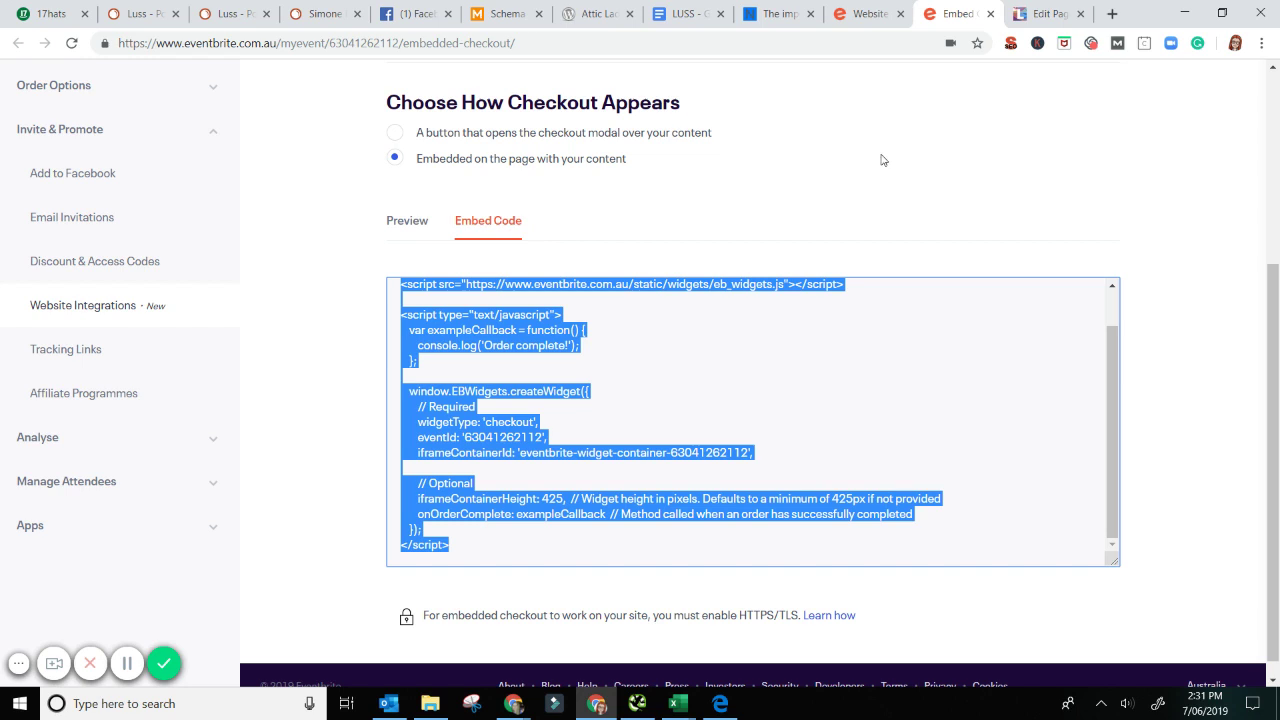
{"action": "left_click", "coordinate": [1045, 13]}
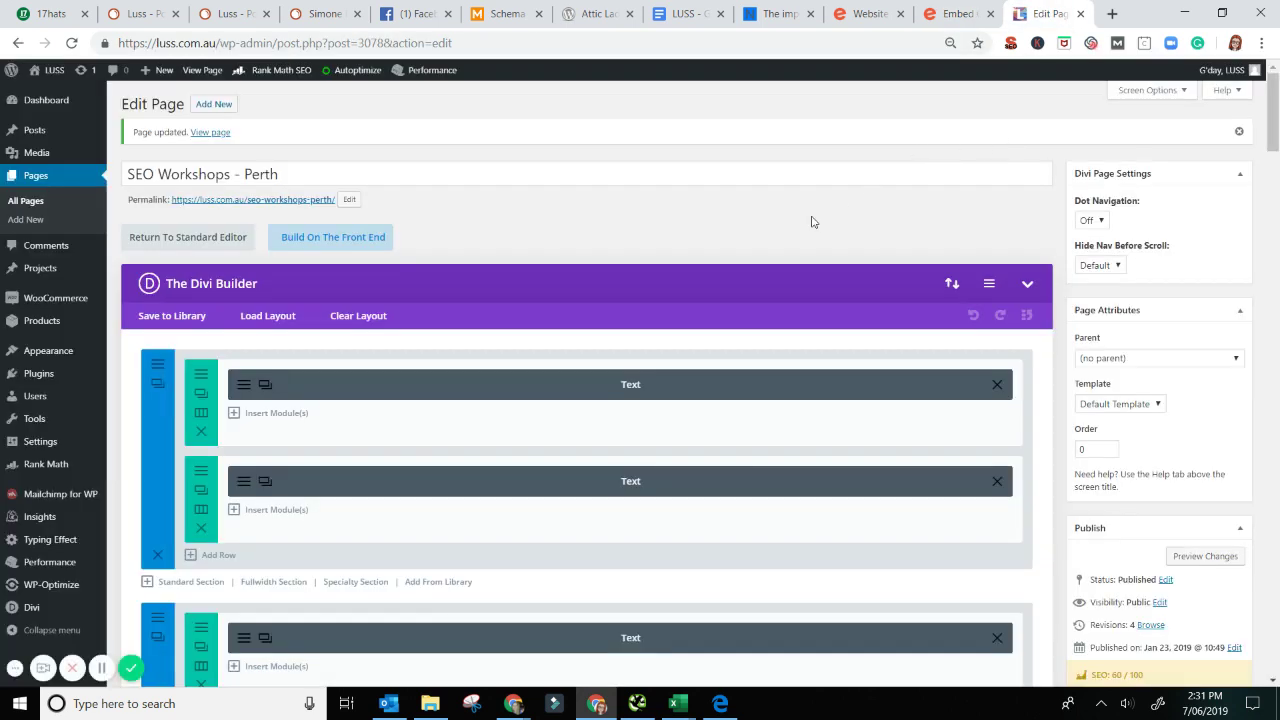
- Check the 'Upcoming Perth Events & Workshops' Text module below the Image row and close its settings
{"action": "scroll", "coordinate": [817, 291], "scroll_direction": "down", "scroll_amount": 3}
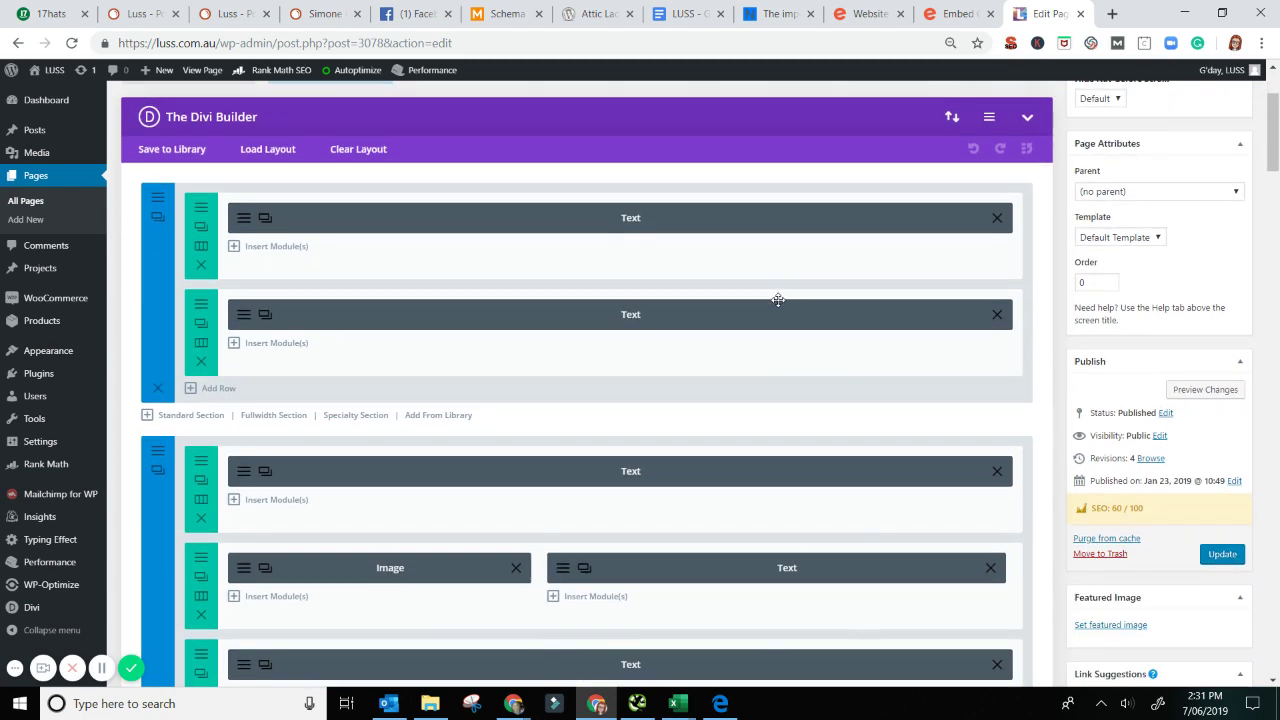
{"action": "scroll", "coordinate": [751, 300], "scroll_direction": "down", "scroll_amount": 5}
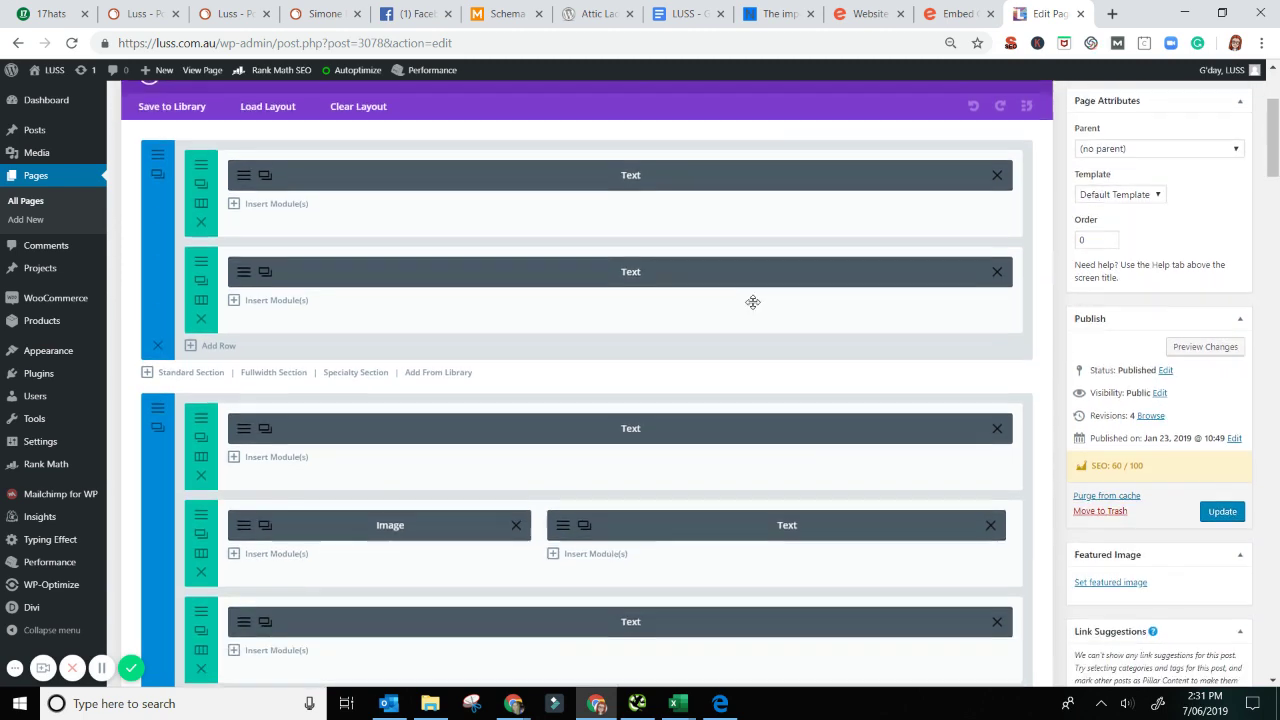
{"action": "scroll", "coordinate": [728, 358], "scroll_direction": "down", "scroll_amount": 3}
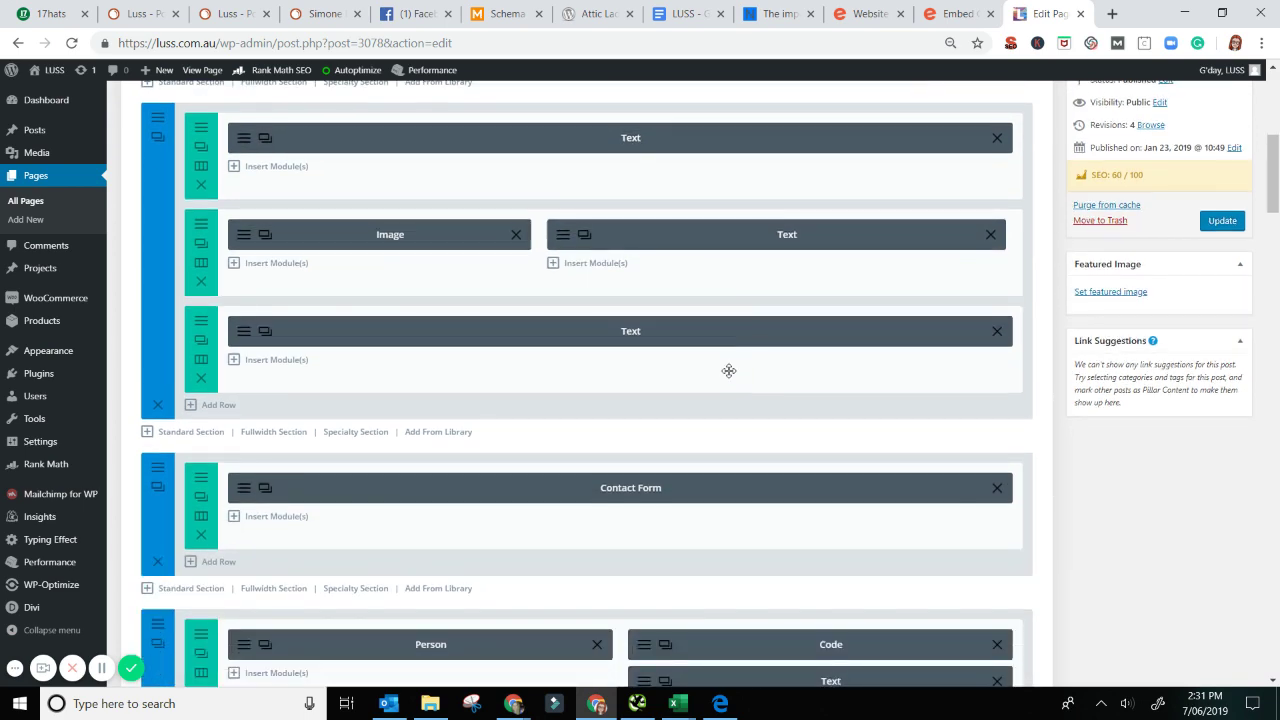
{"action": "scroll", "coordinate": [719, 387], "scroll_direction": "up", "scroll_amount": 3}
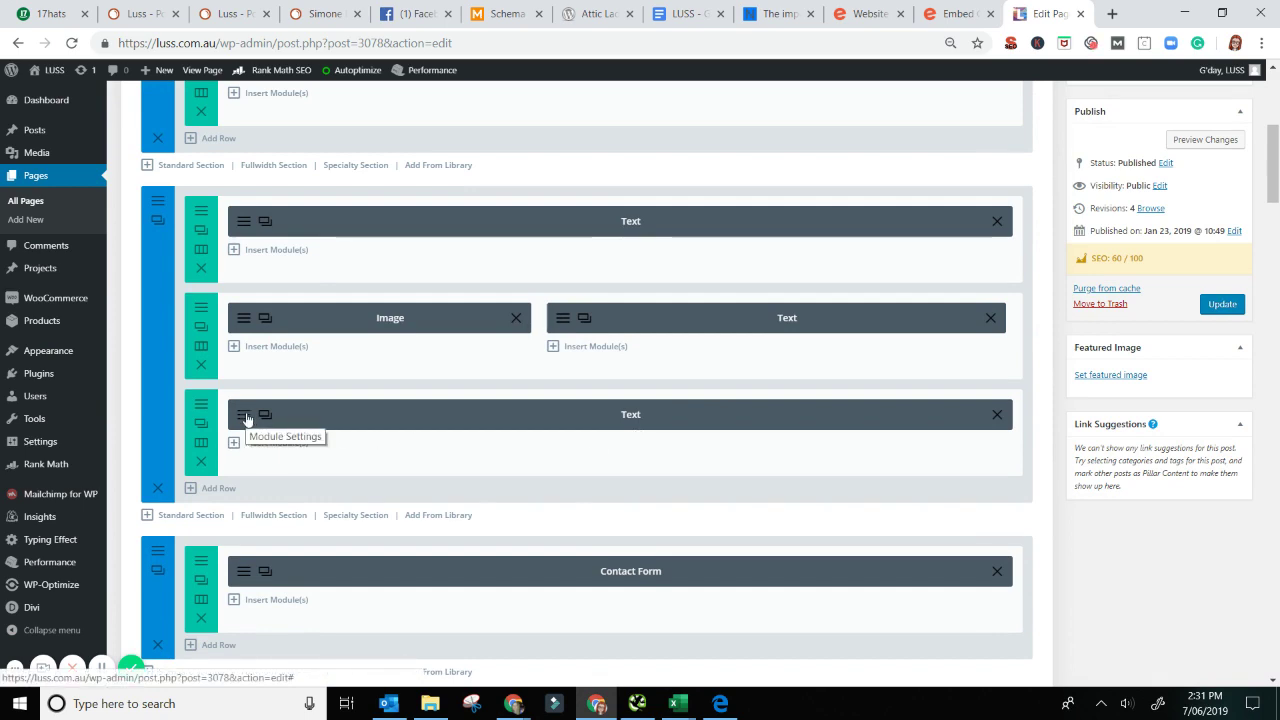
{"action": "left_click", "coordinate": [640, 417]}
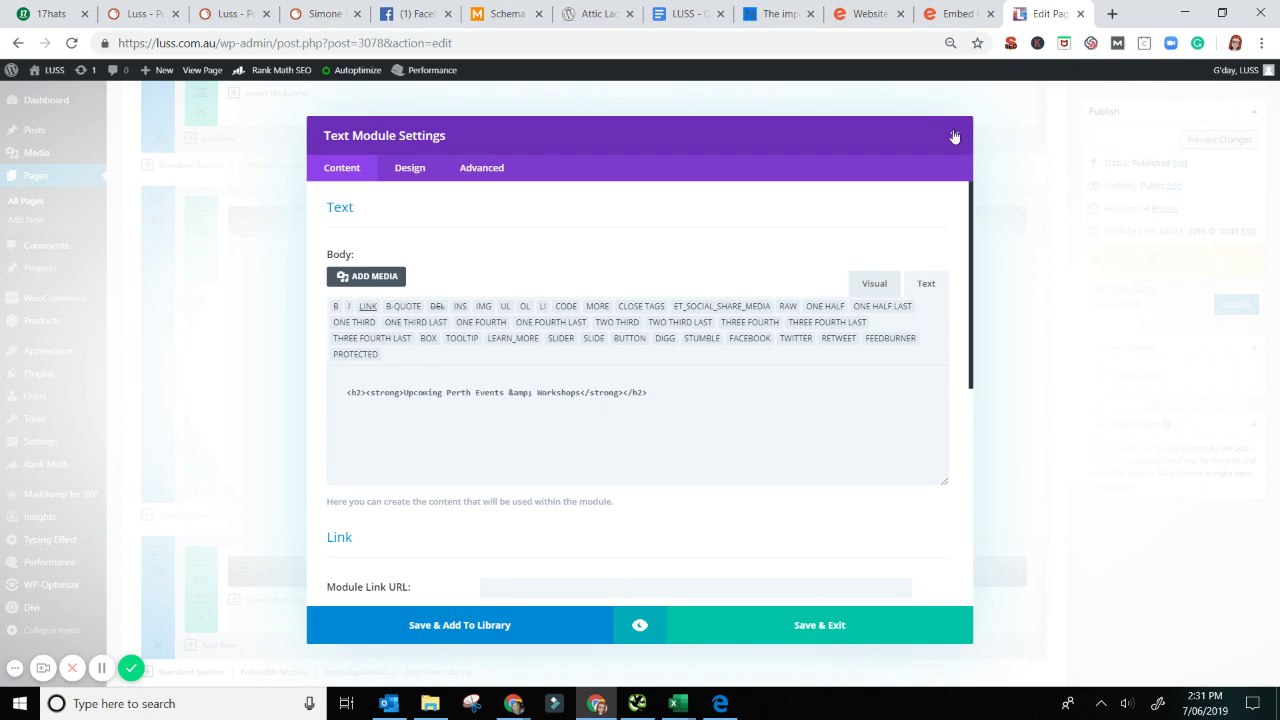
{"action": "left_click", "coordinate": [954, 136]}
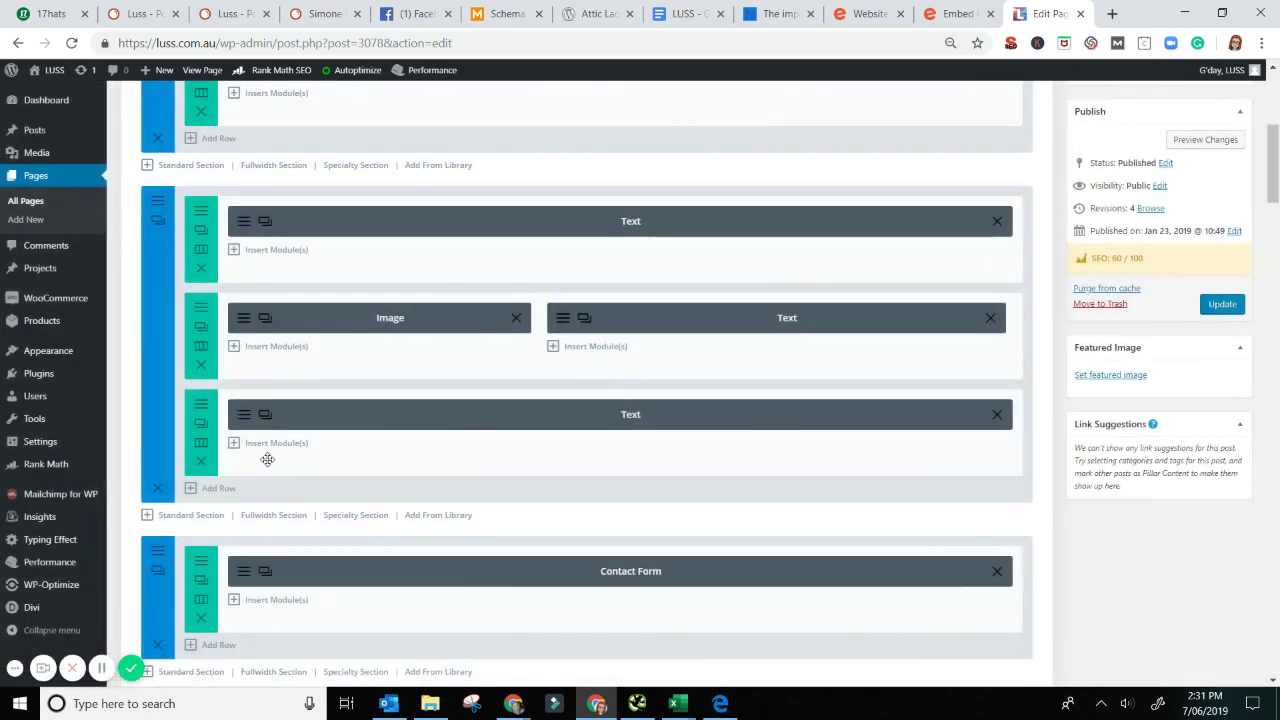
- Insert a Code module in the heading's row, paste the Eventbrite embed code, and save it
{"action": "left_click", "coordinate": [234, 443]}
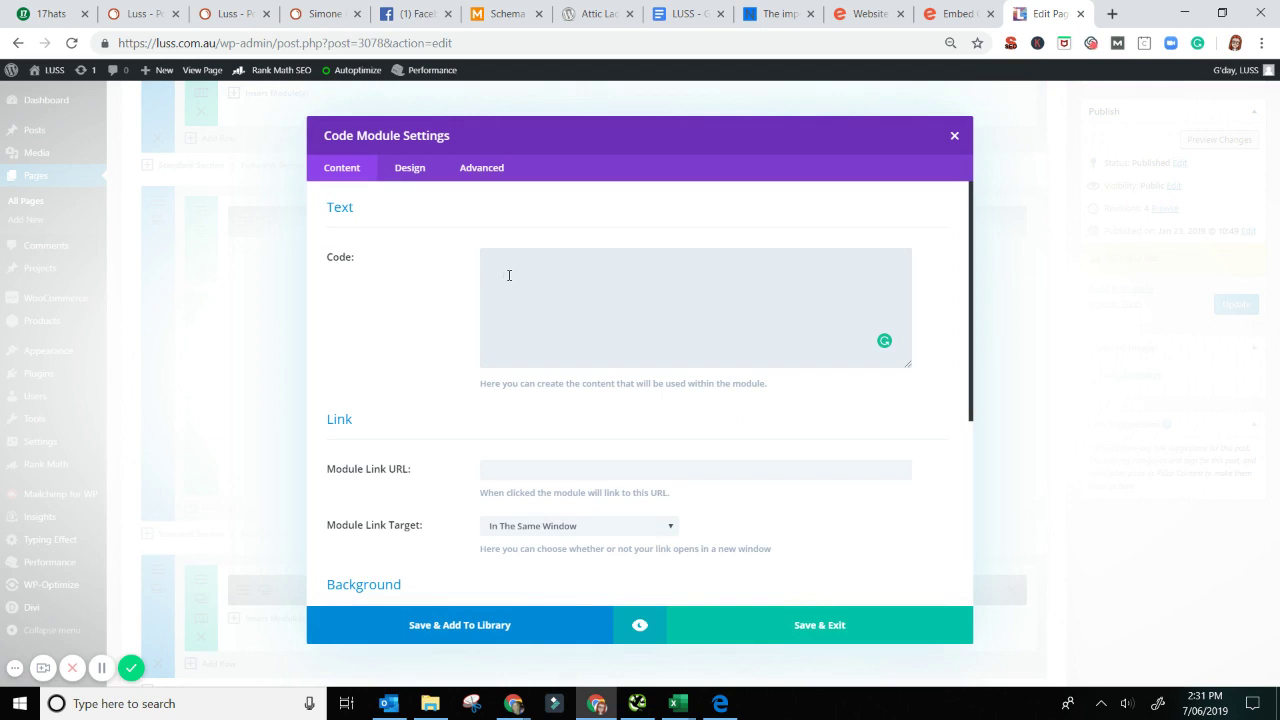
{"action": "key", "text": "ctrl+v"}
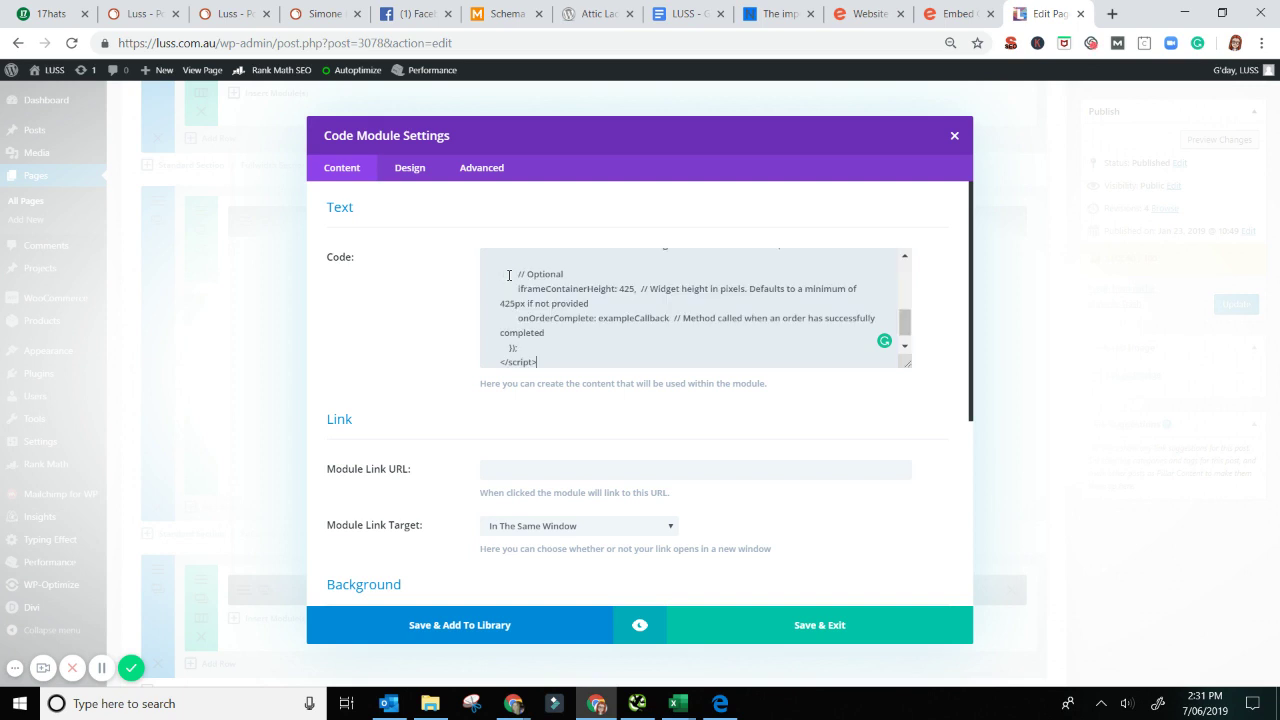
{"action": "scroll", "coordinate": [603, 320], "scroll_direction": "up", "scroll_amount": 5}
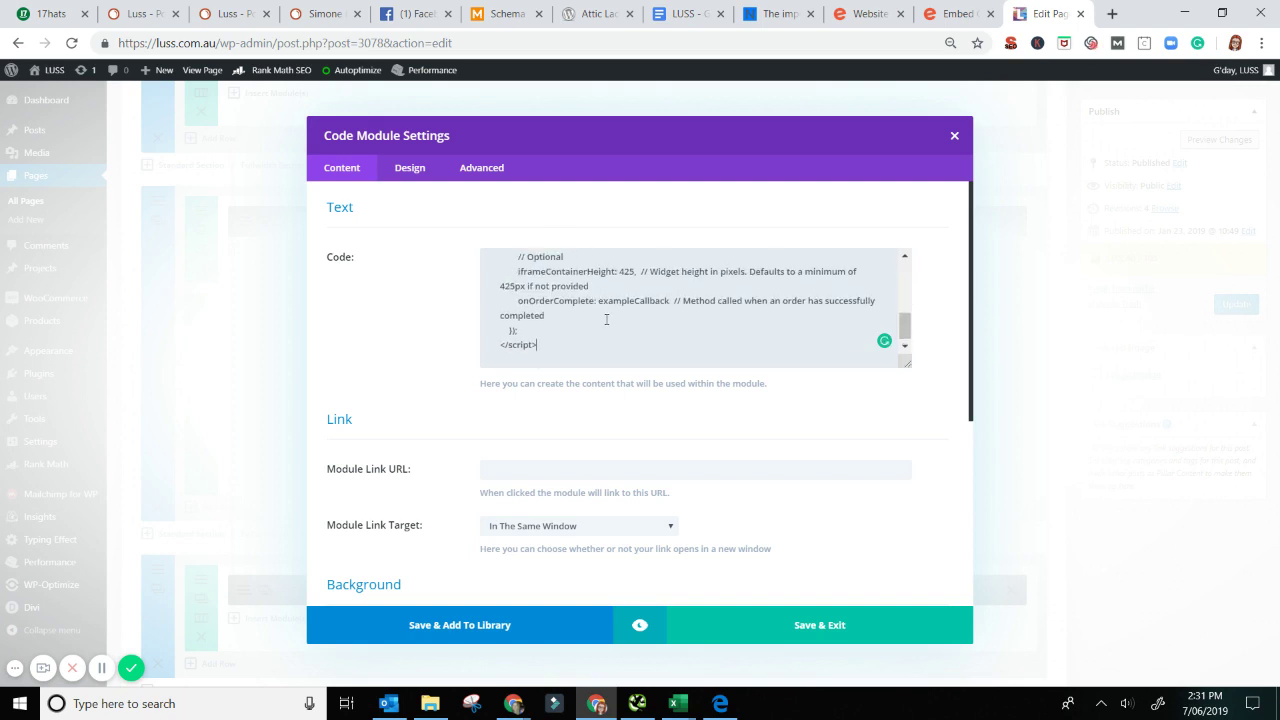
{"action": "scroll", "coordinate": [606, 321], "scroll_direction": "up", "scroll_amount": 2}
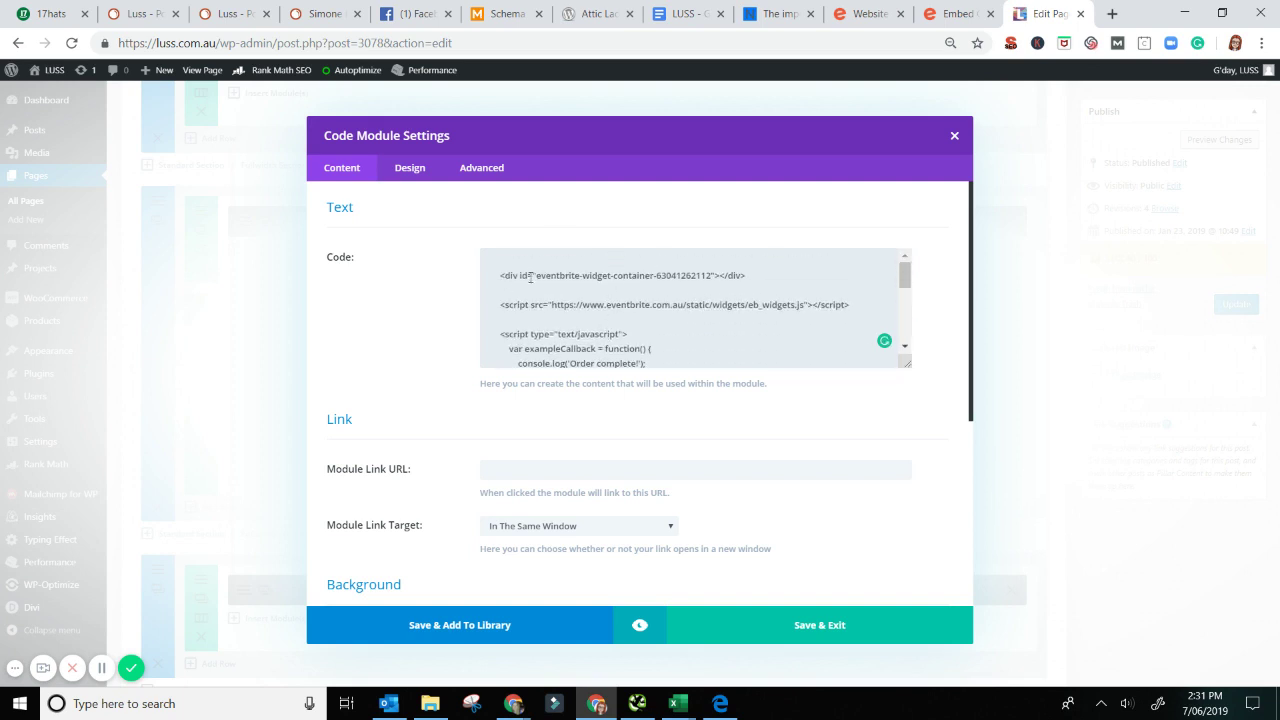
{"action": "scroll", "coordinate": [580, 283], "scroll_direction": "down", "scroll_amount": 8}
{"action": "scroll", "coordinate": [518, 540], "scroll_direction": "up", "scroll_amount": 3}
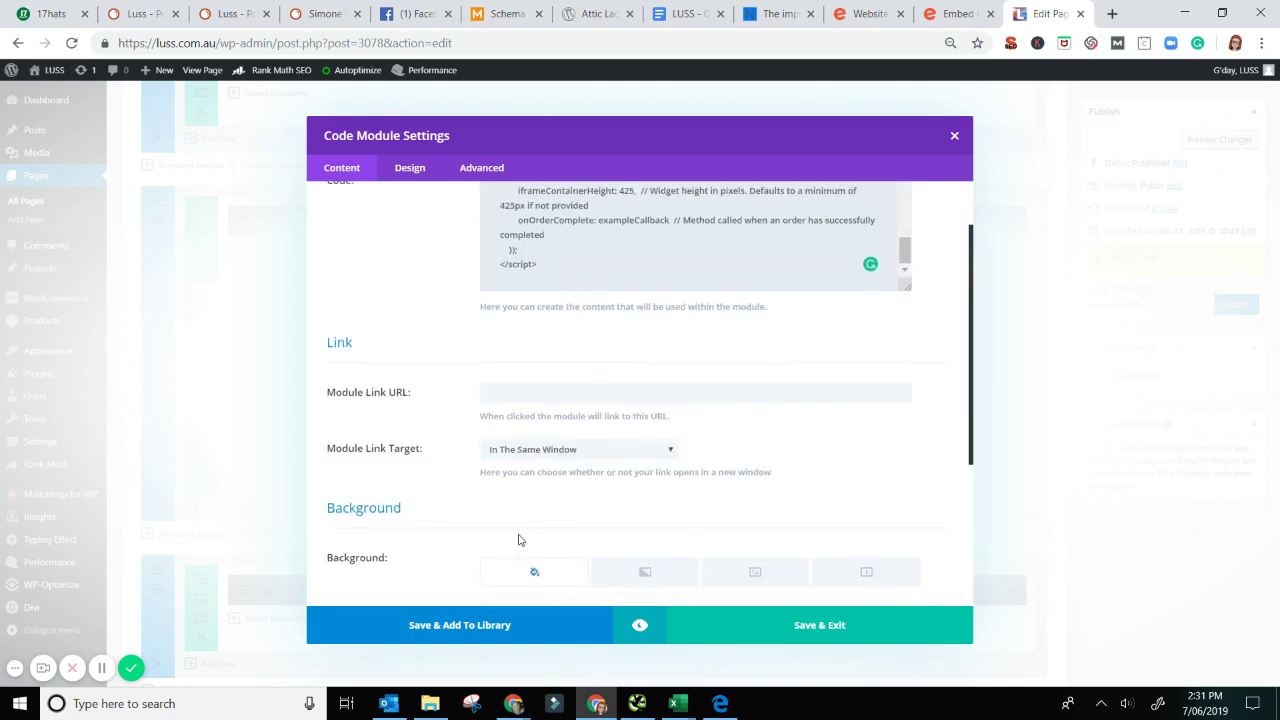
{"action": "left_click", "coordinate": [837, 628]}
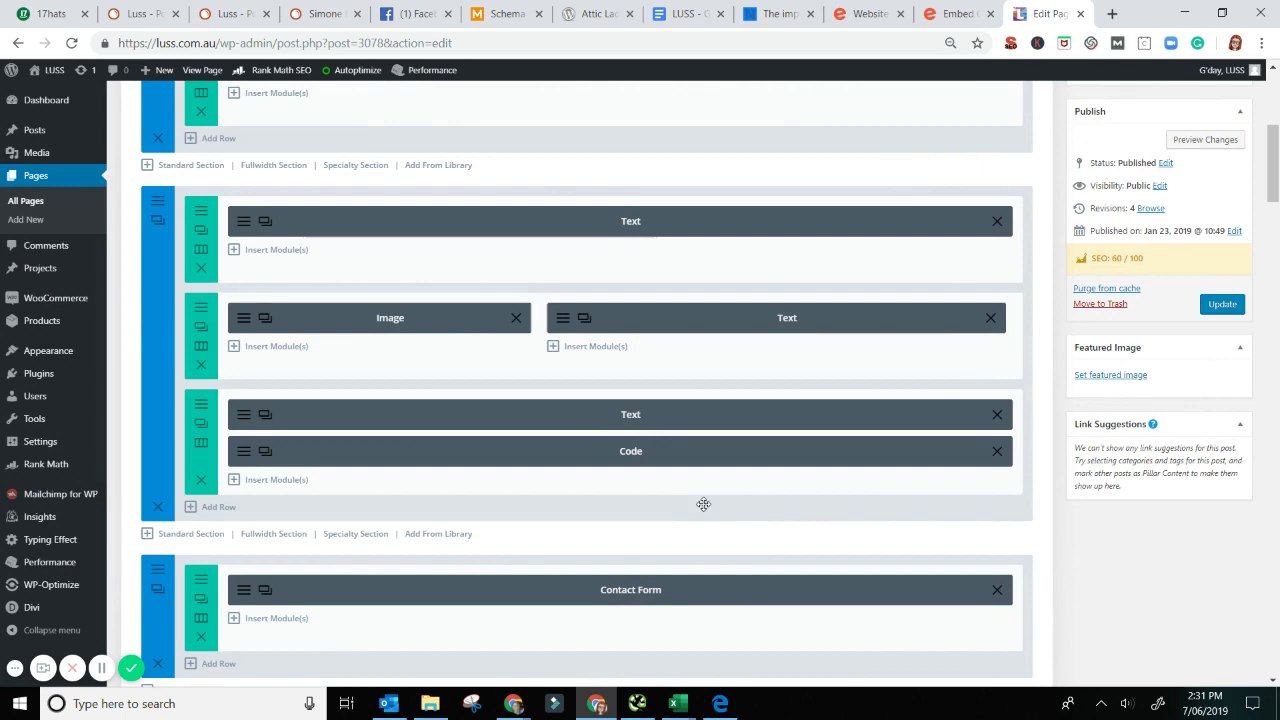
- Scroll the page preview down to the Eventbrite widget under 'Upcoming Perth Events & Workshops'
{"action": "scroll", "coordinate": [760, 450], "scroll_direction": "up", "scroll_amount": 10}
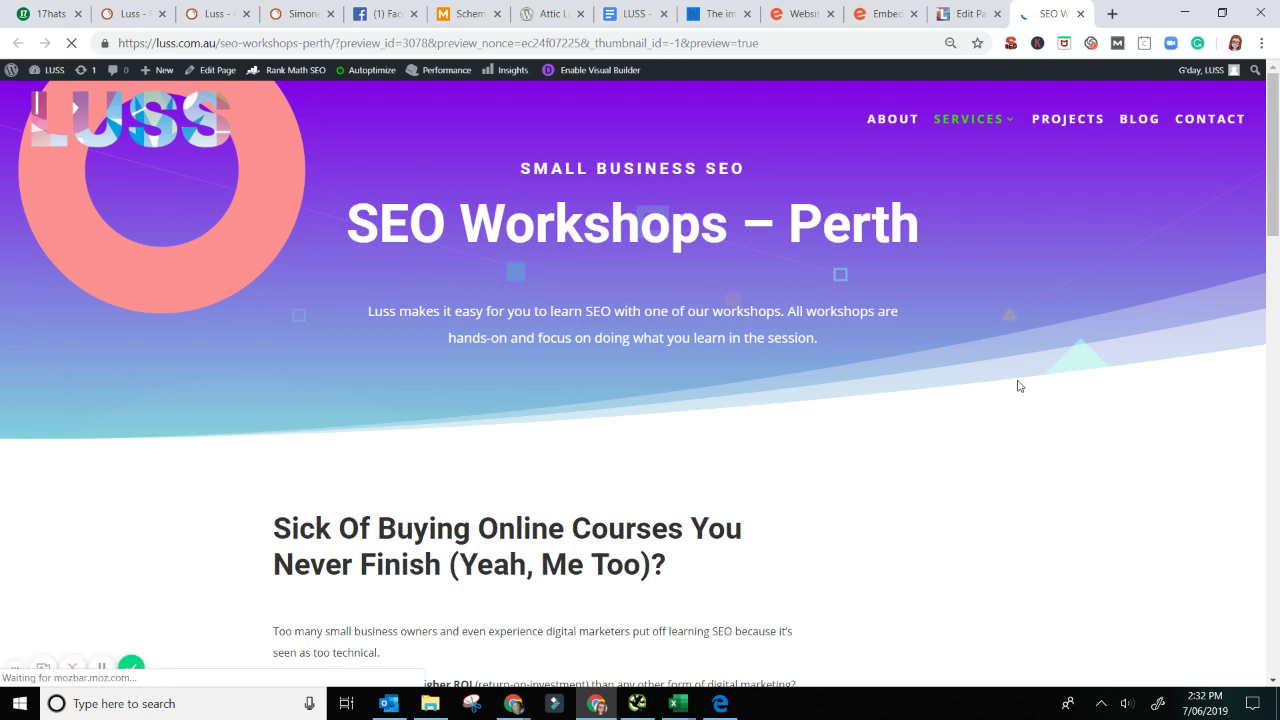
{"action": "scroll", "coordinate": [1008, 388], "scroll_direction": "down", "scroll_amount": 7}
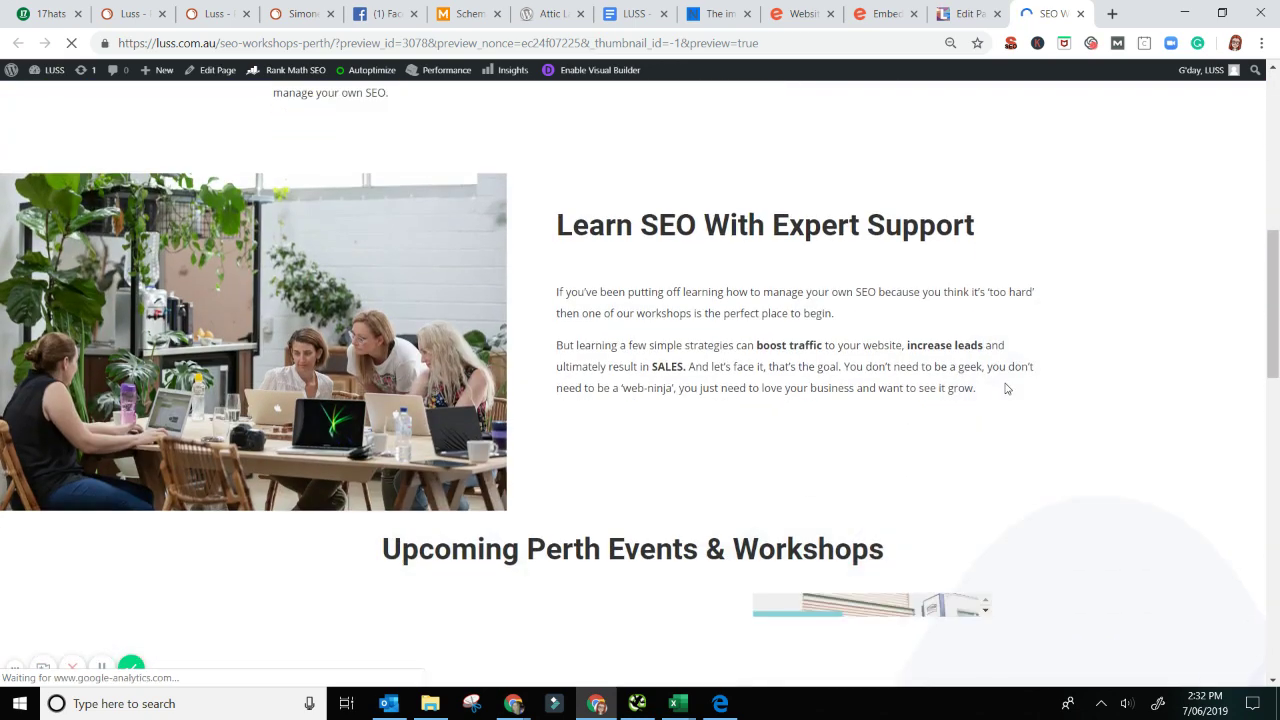
{"action": "scroll", "coordinate": [1007, 388], "scroll_direction": "down", "scroll_amount": 2}
{"action": "scroll", "coordinate": [487, 397], "scroll_direction": "down", "scroll_amount": 2}
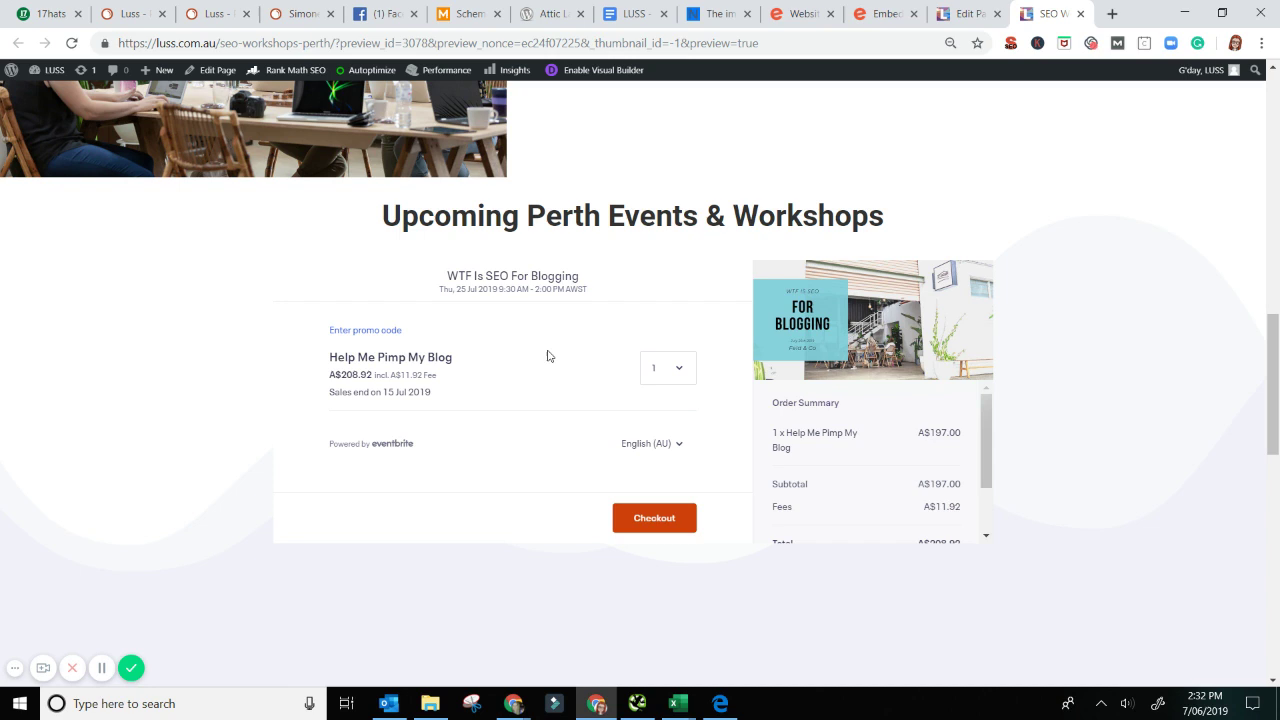
- Start checkout in the embedded widget and reach the PayPal and Place Order options for A$197.00
{"action": "left_click", "coordinate": [676, 531]}
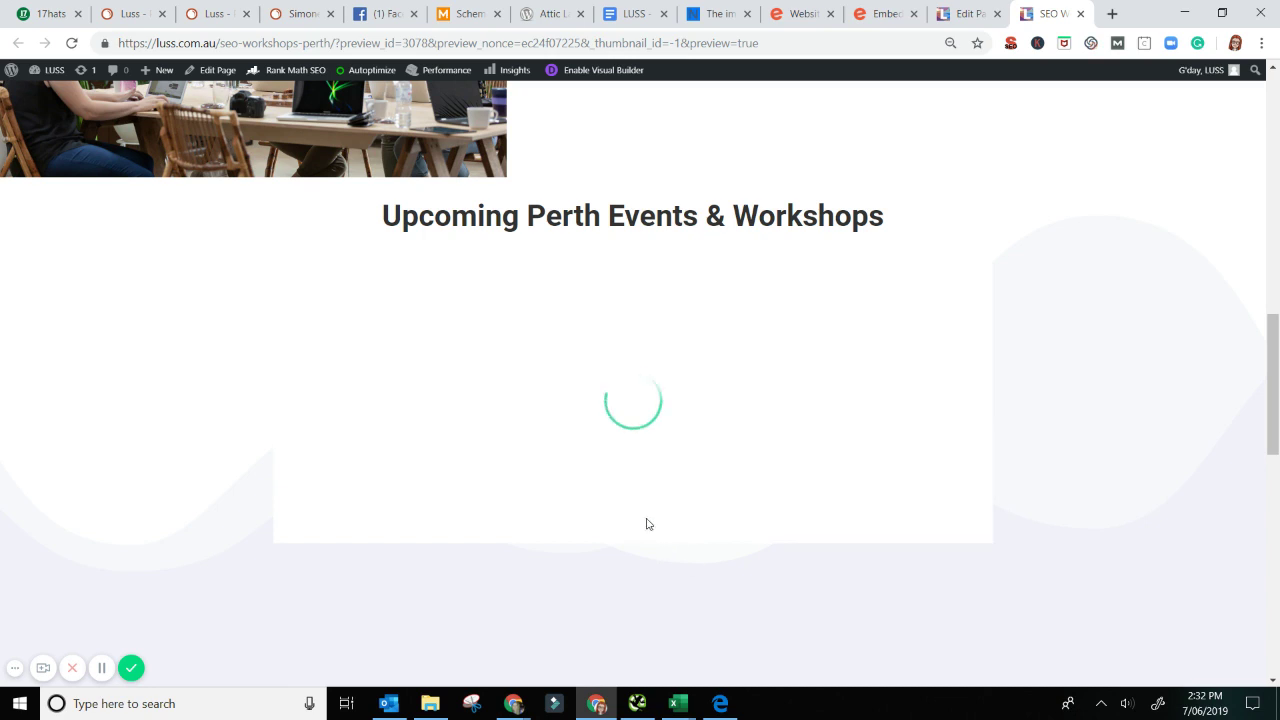
{"action": "scroll", "coordinate": [449, 349], "scroll_direction": "down", "scroll_amount": 4}
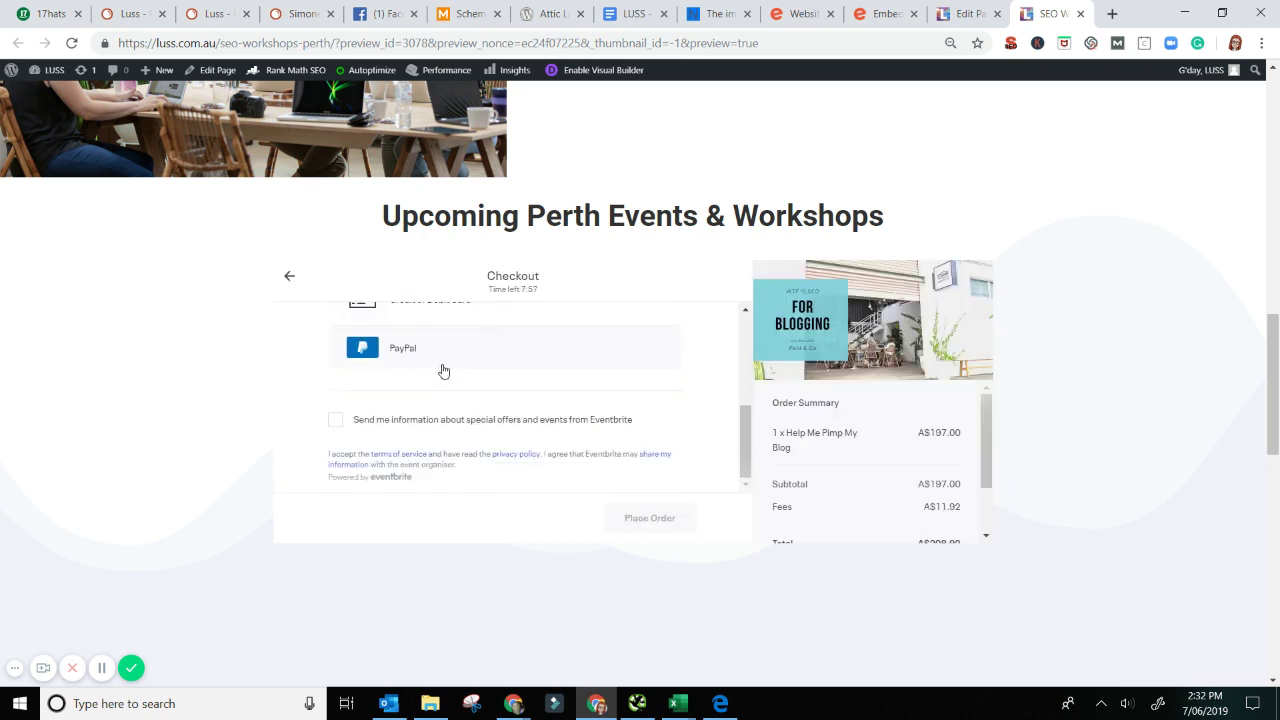
{"action": "scroll", "coordinate": [440, 369], "scroll_direction": "up", "scroll_amount": 1}
{"action": "scroll", "coordinate": [437, 400], "scroll_direction": "down", "scroll_amount": 2}
{"action": "scroll", "coordinate": [677, 463], "scroll_direction": "down", "scroll_amount": 1}
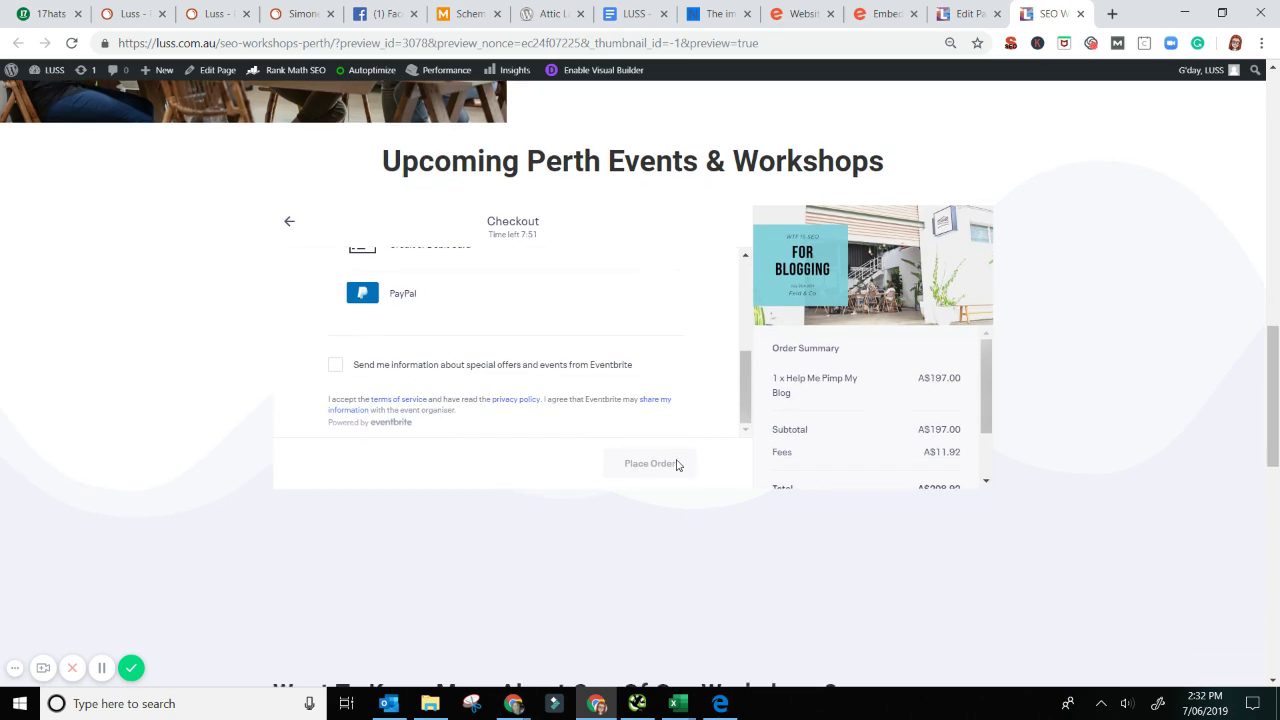
{"action": "scroll", "coordinate": [697, 451], "scroll_direction": "up", "scroll_amount": 3}
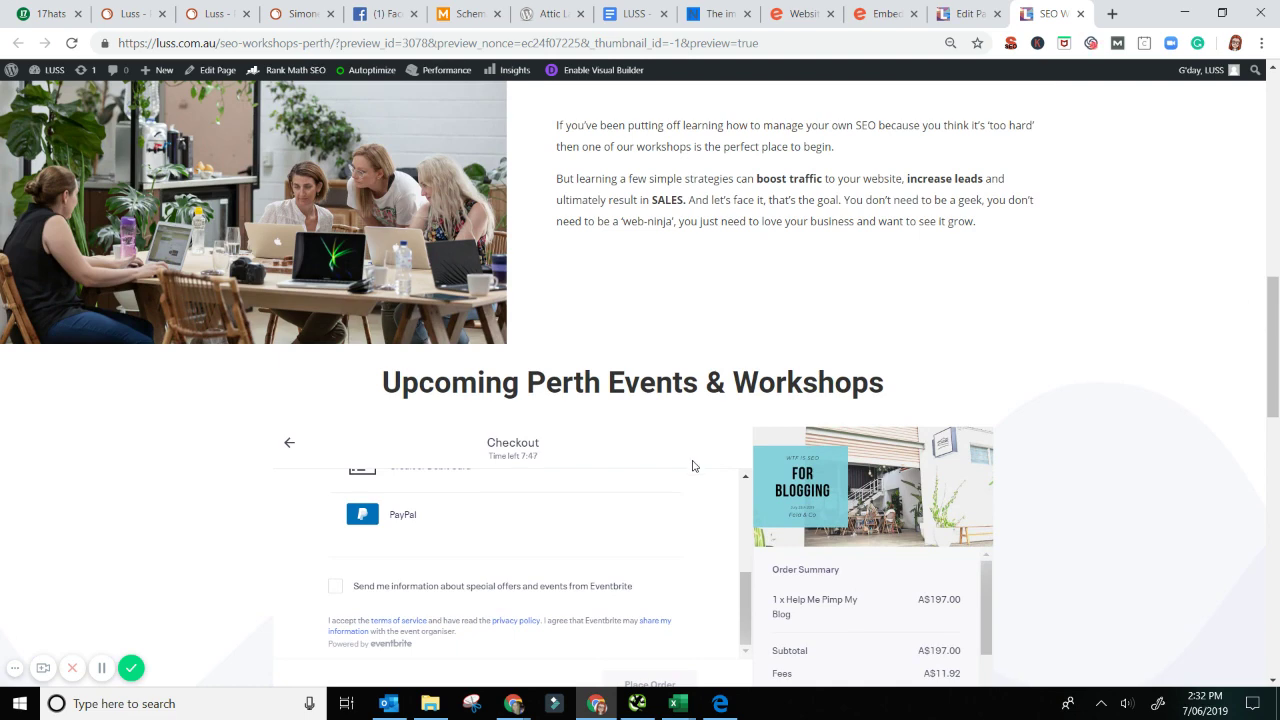
{"action": "scroll", "coordinate": [692, 460], "scroll_direction": "up", "scroll_amount": 1}
{"action": "scroll", "coordinate": [1118, 403], "scroll_direction": "down", "scroll_amount": 3}
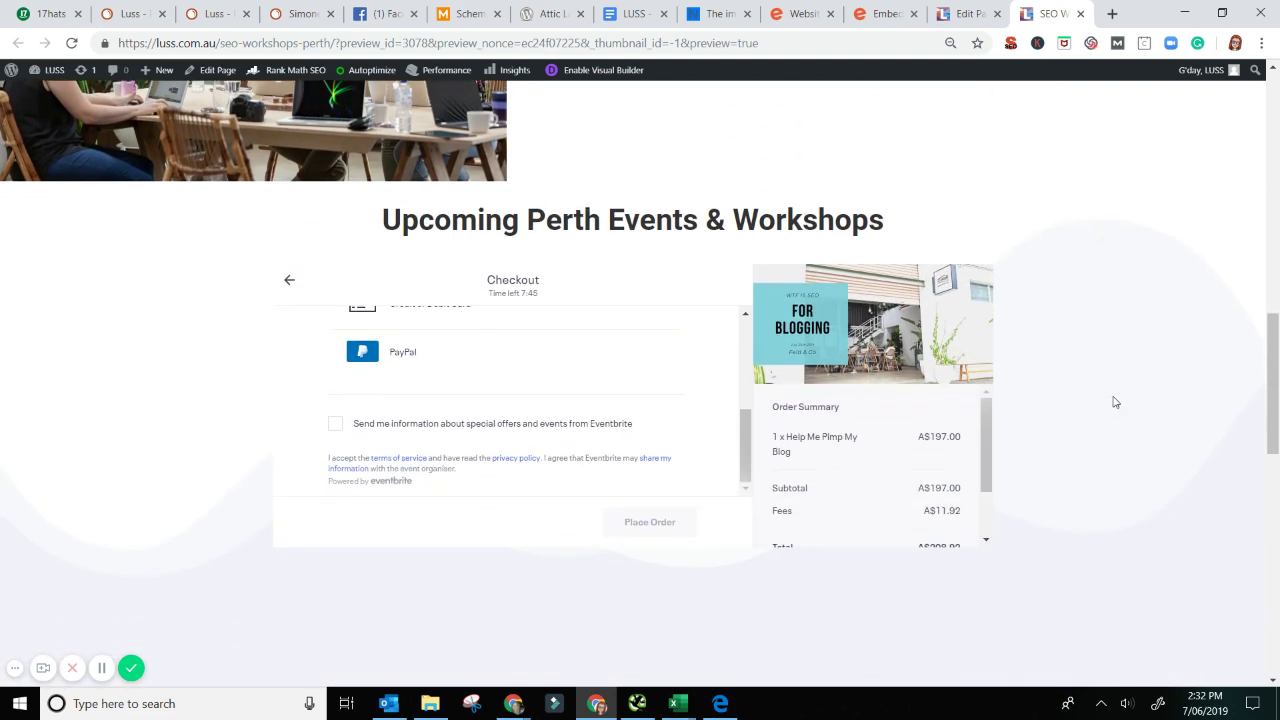
{"action": "scroll", "coordinate": [379, 498], "scroll_direction": "up", "scroll_amount": 1}
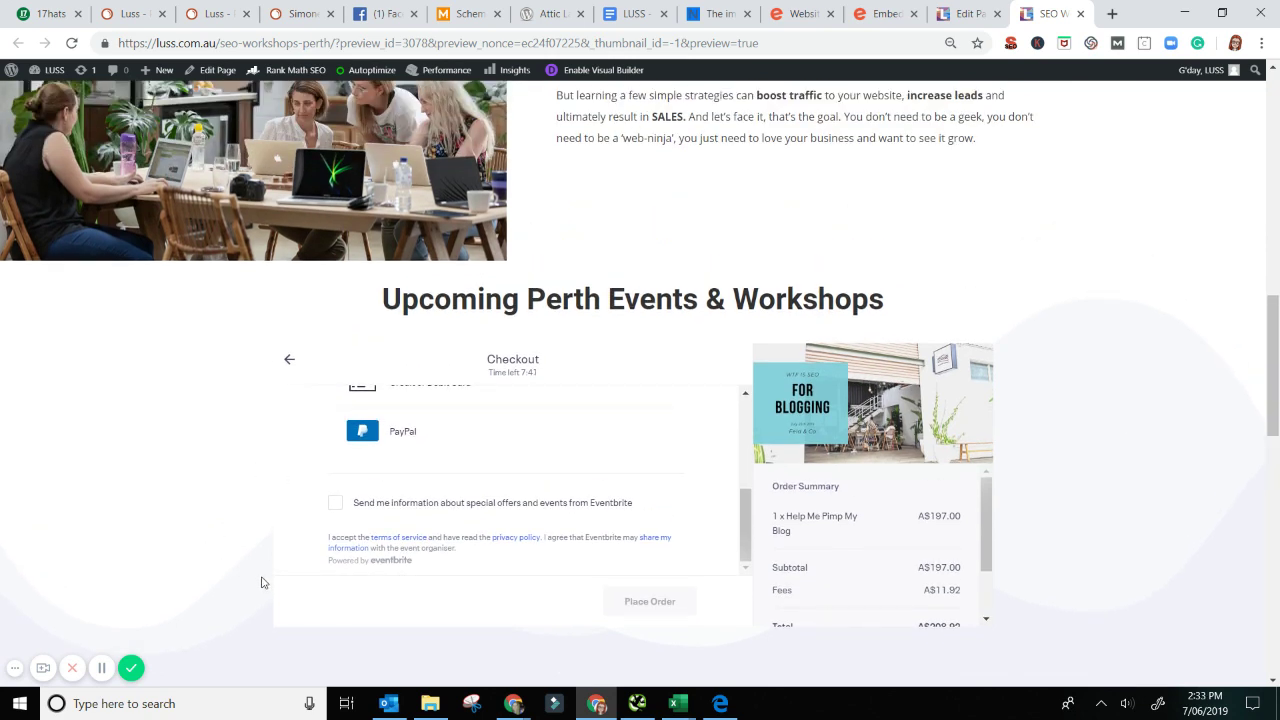
{"action": "scroll", "coordinate": [270, 569], "scroll_direction": "down", "scroll_amount": 1}
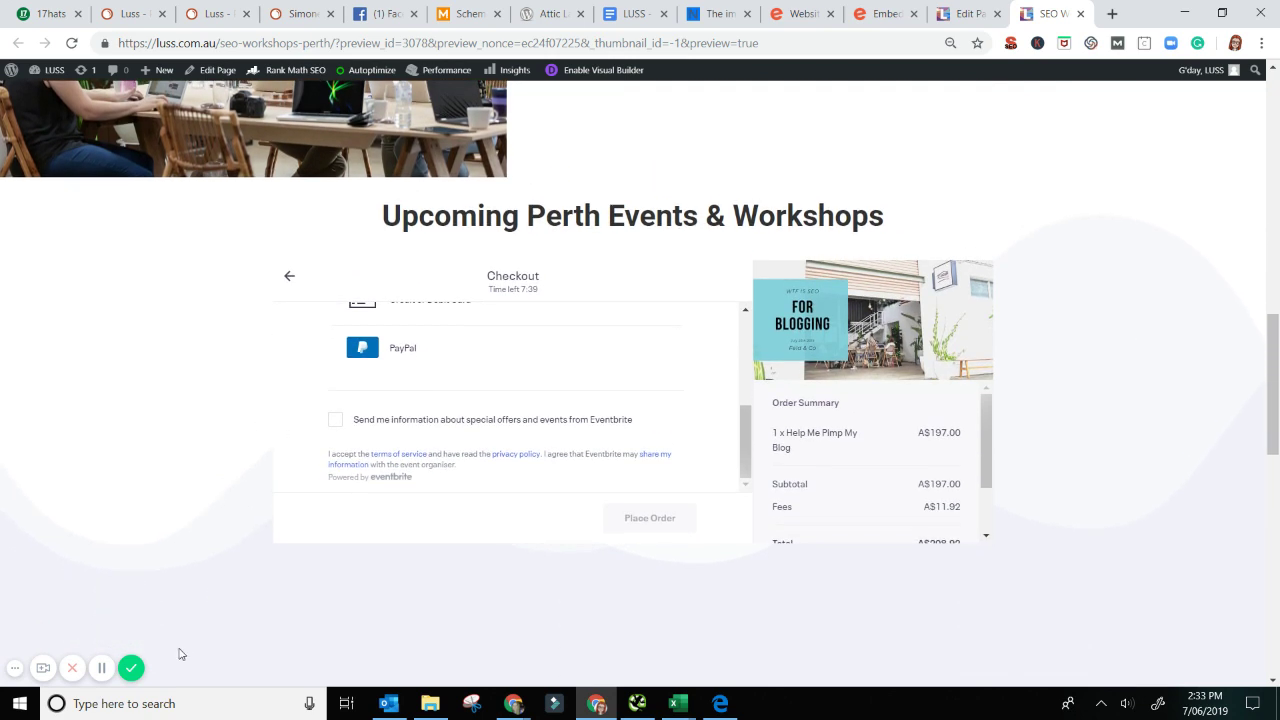